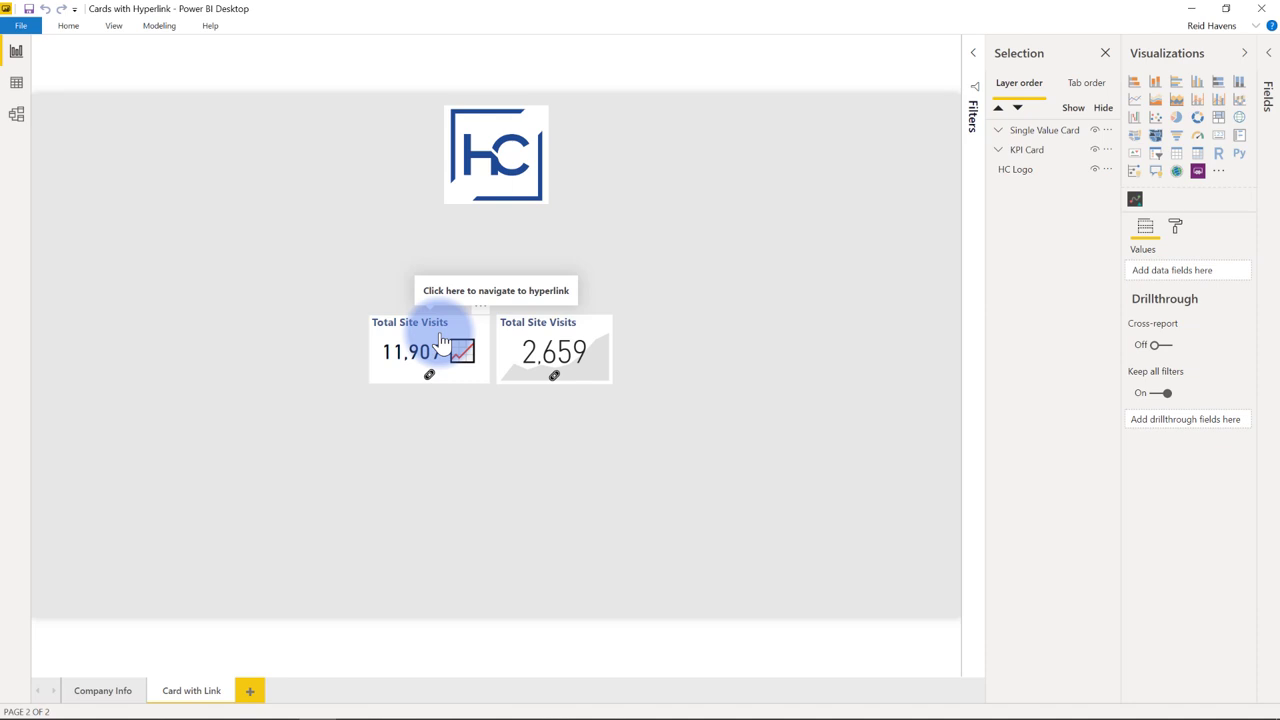
- Select the single-value card, expand its group, then pick Total Site Visits and the Hyperlink Button
click(441, 339)
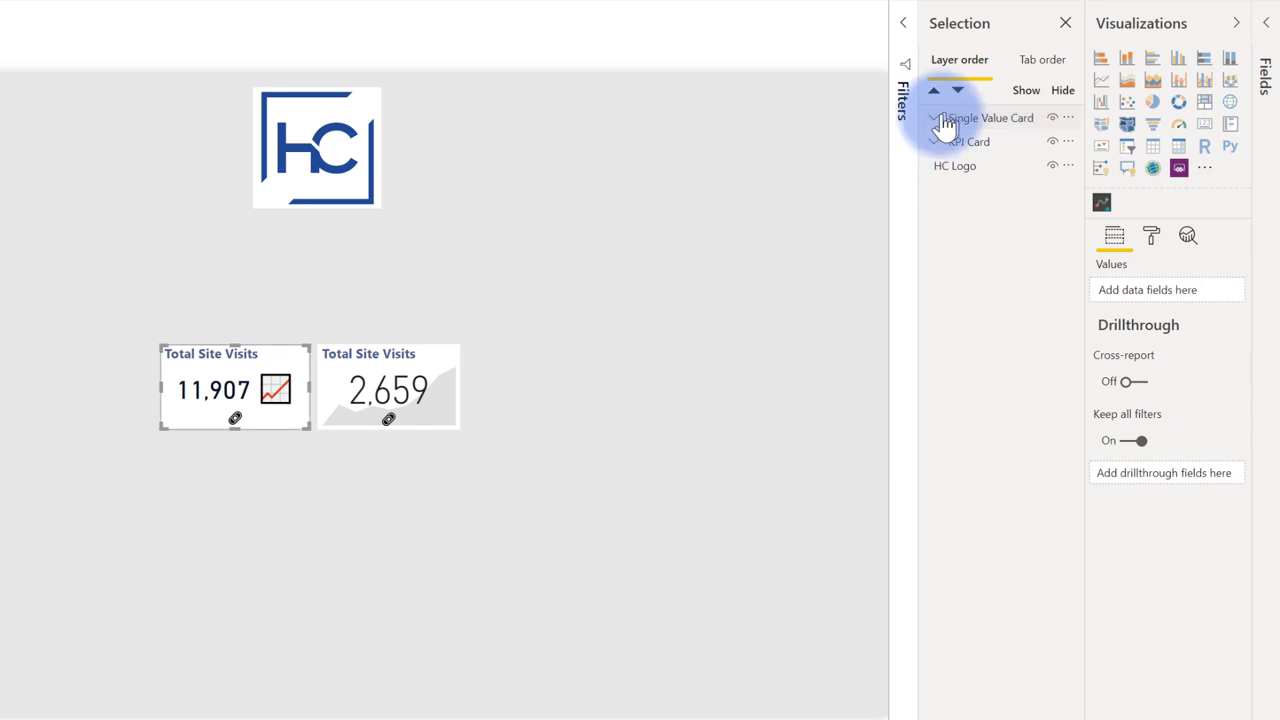
click(935, 120)
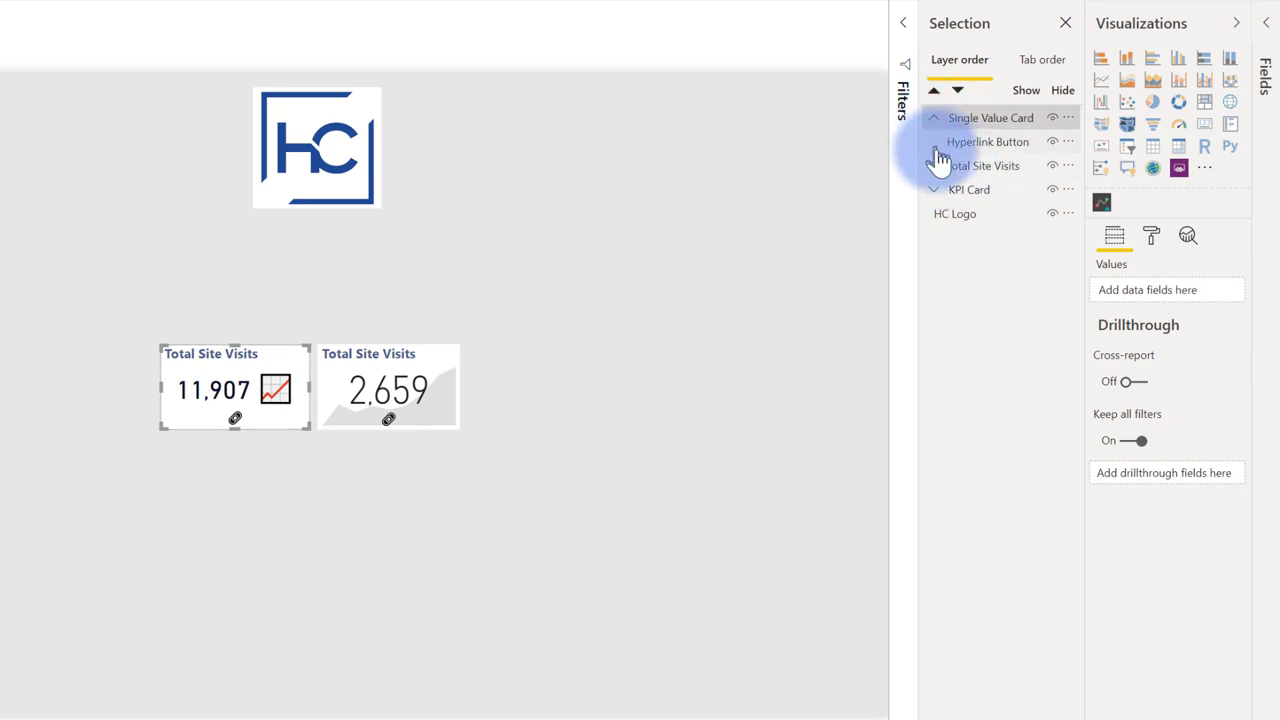
click(955, 165)
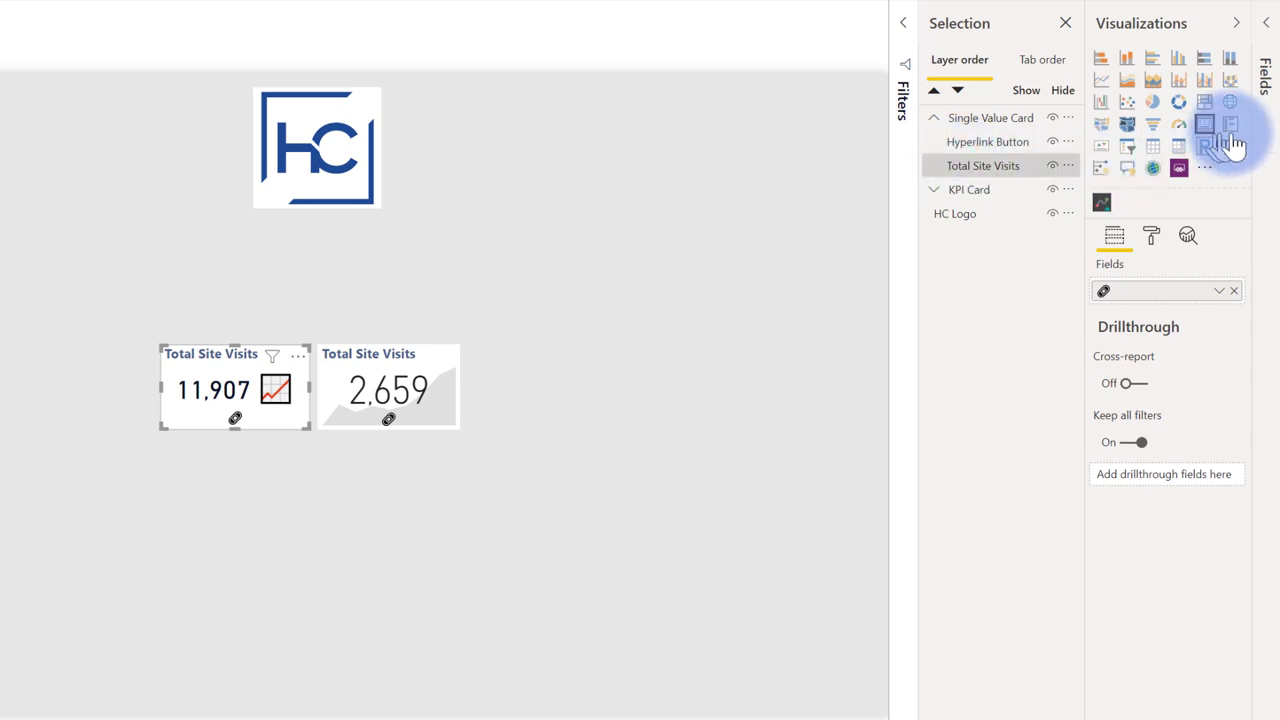
click(966, 146)
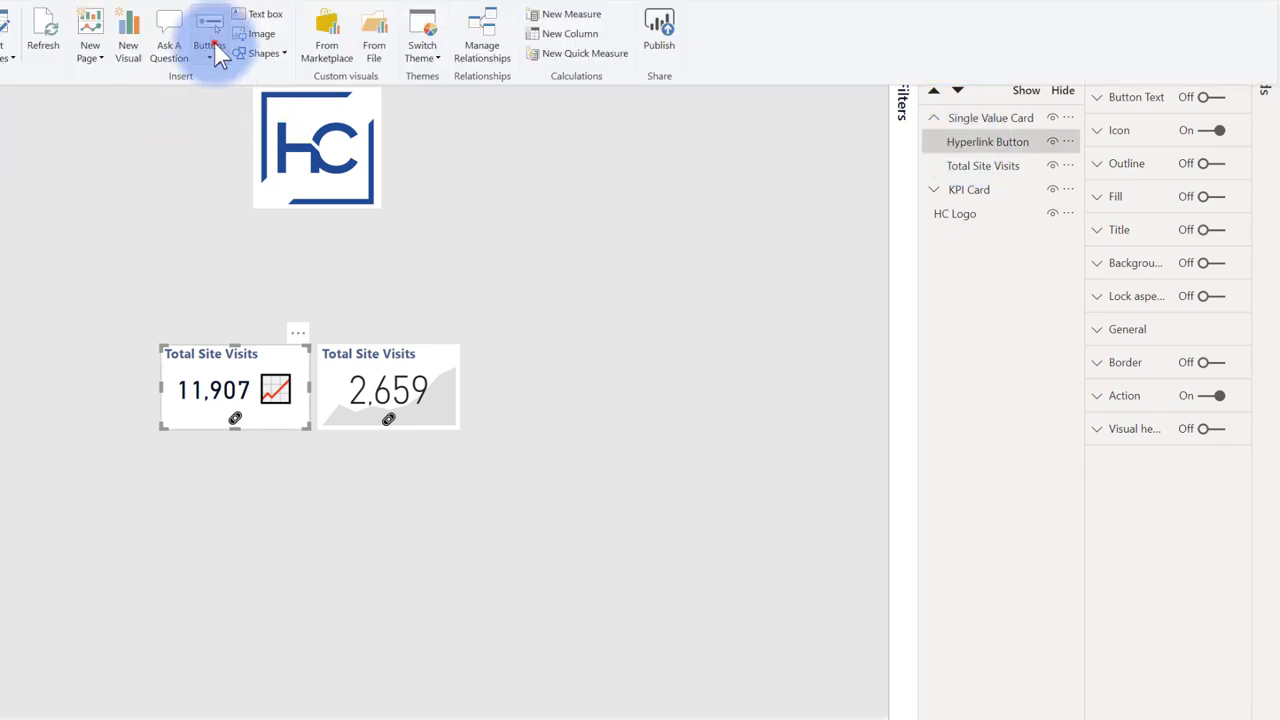
- Review the available button types, then toggle the hyperlink button's Outline on and back off
click(211, 38)
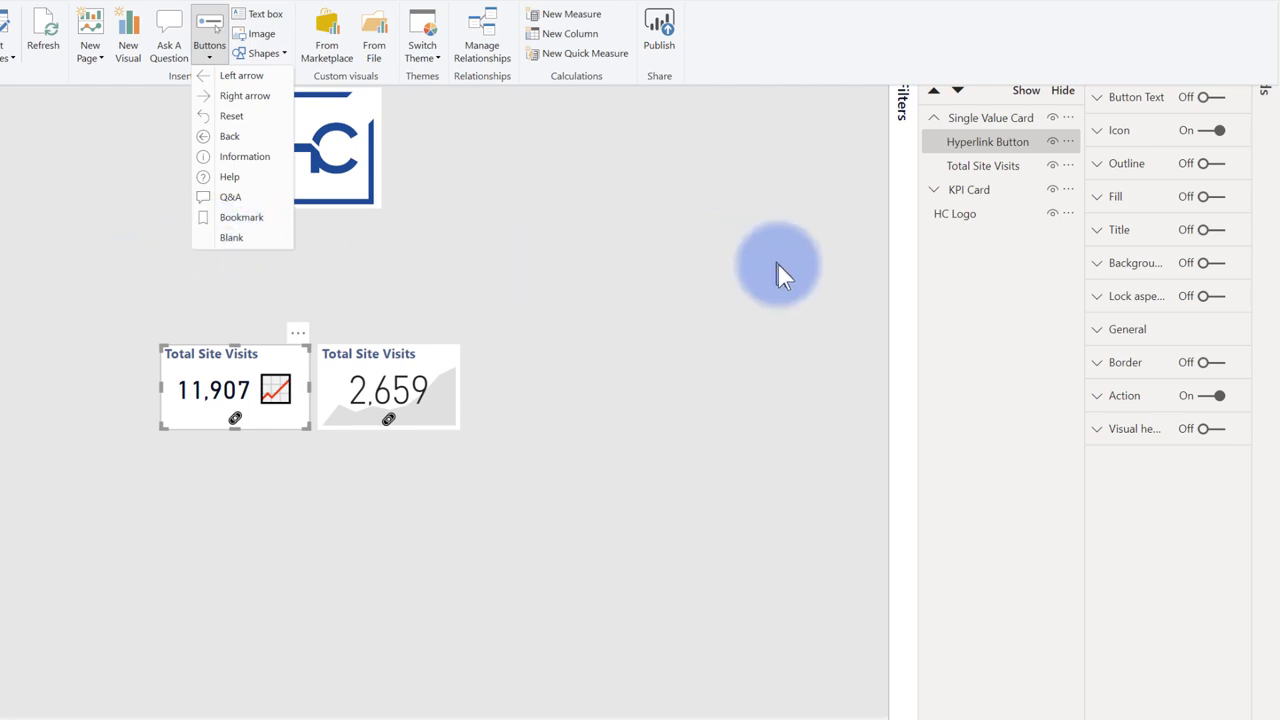
click(928, 277)
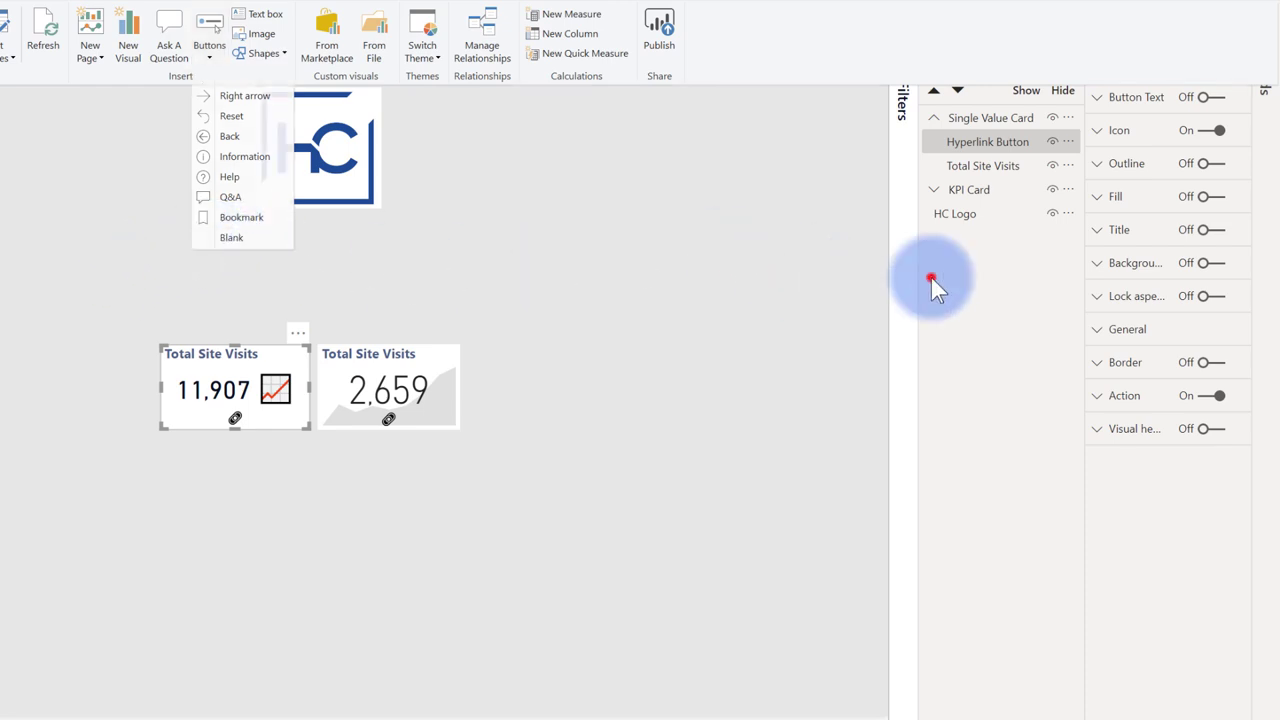
click(1219, 166)
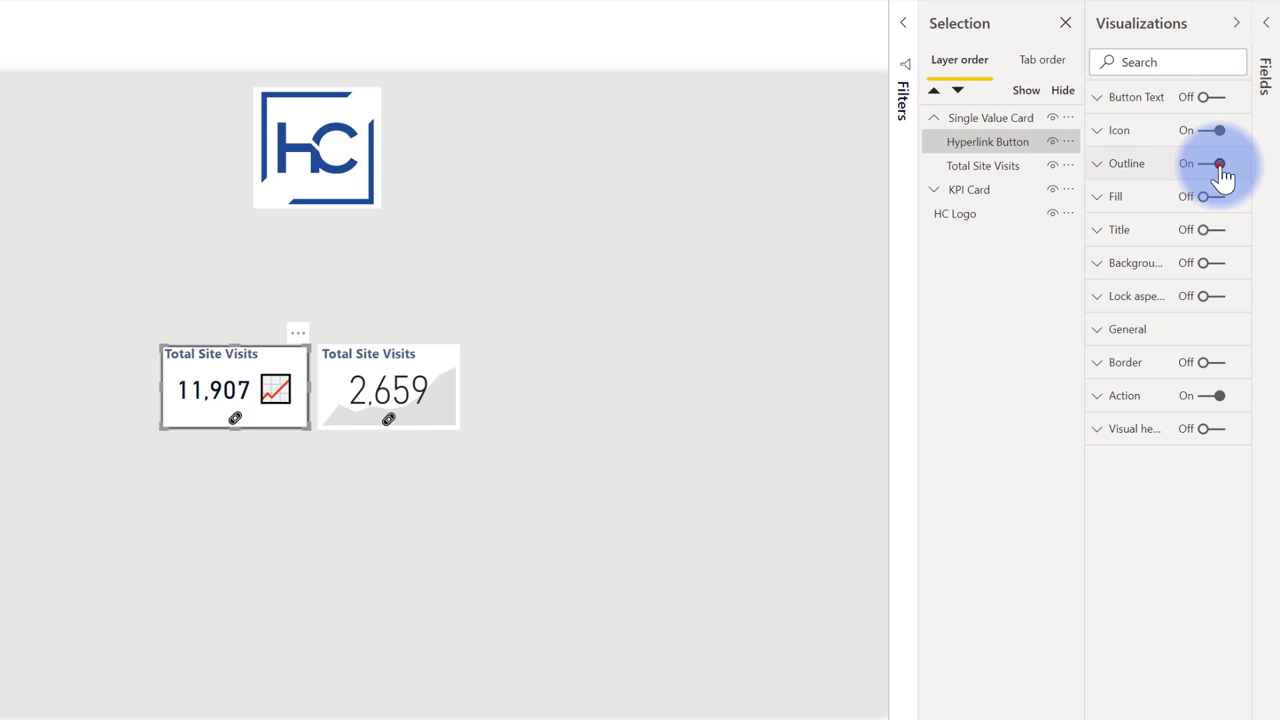
click(1221, 167)
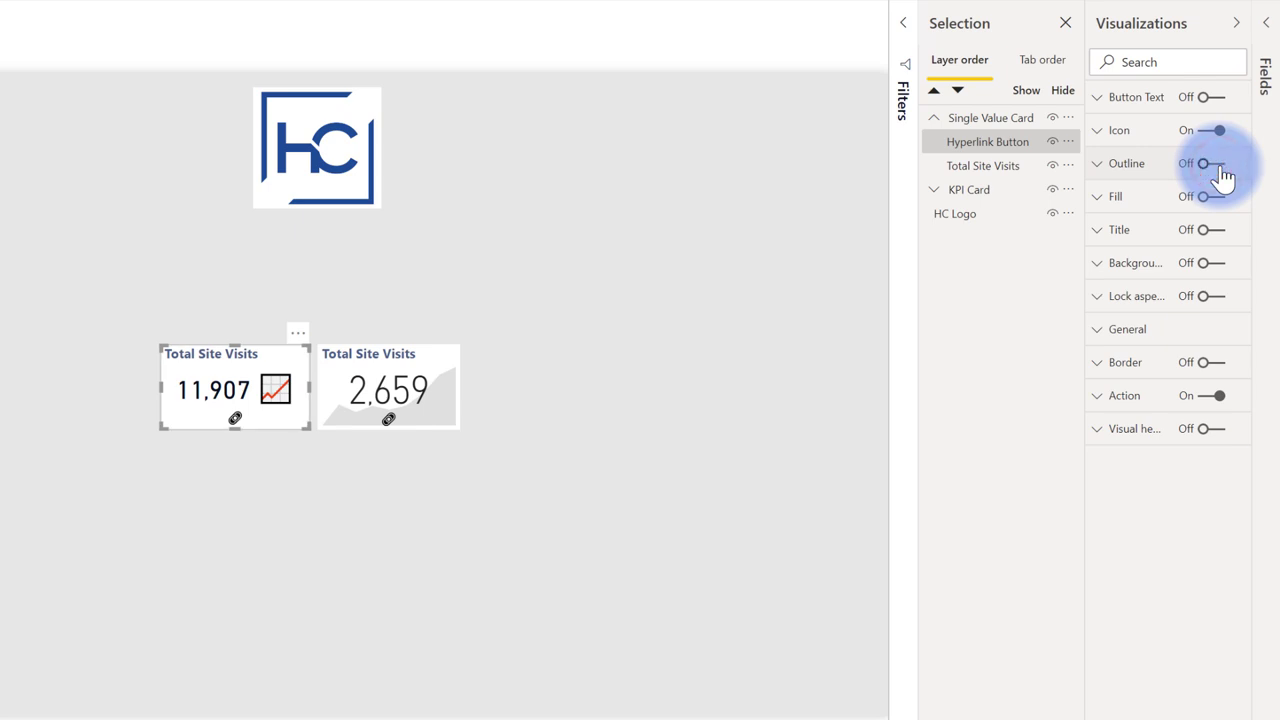
- Expand the button's Action settings, widen the pane, and inspect the Web URL and its conditional formatting
click(1095, 397)
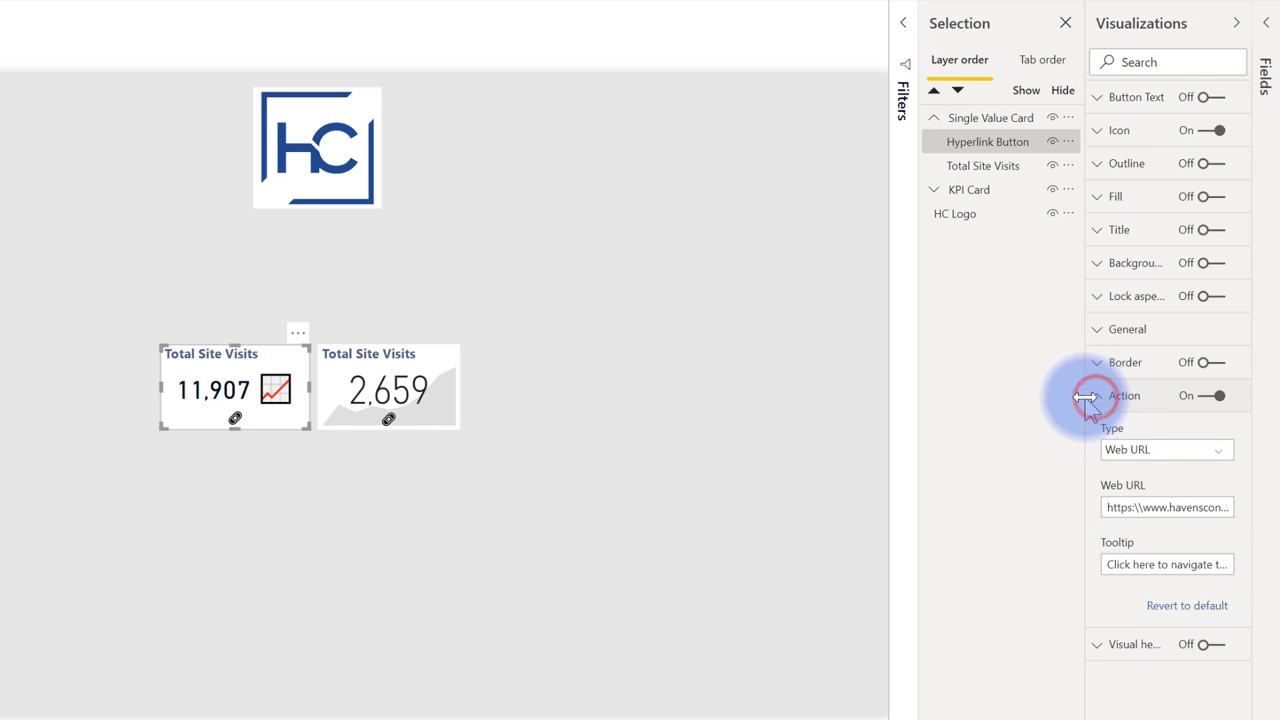
drag(1085, 397, 1046, 397)
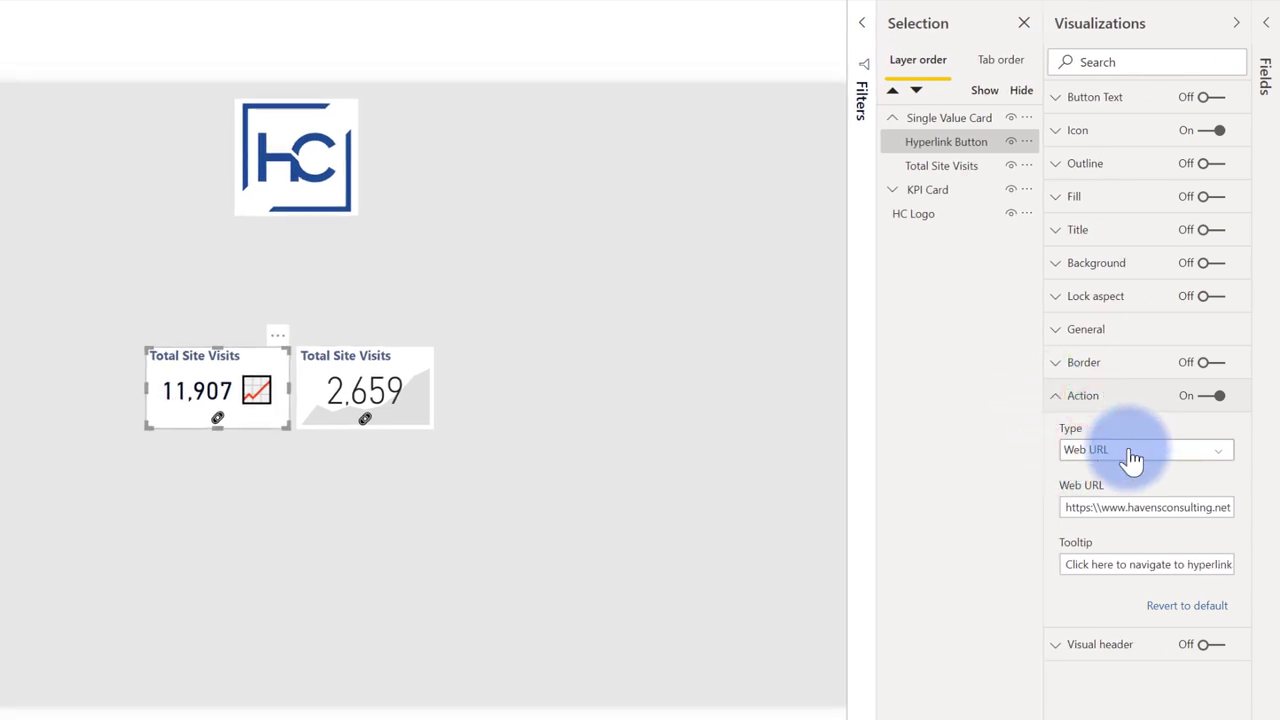
click(1109, 507)
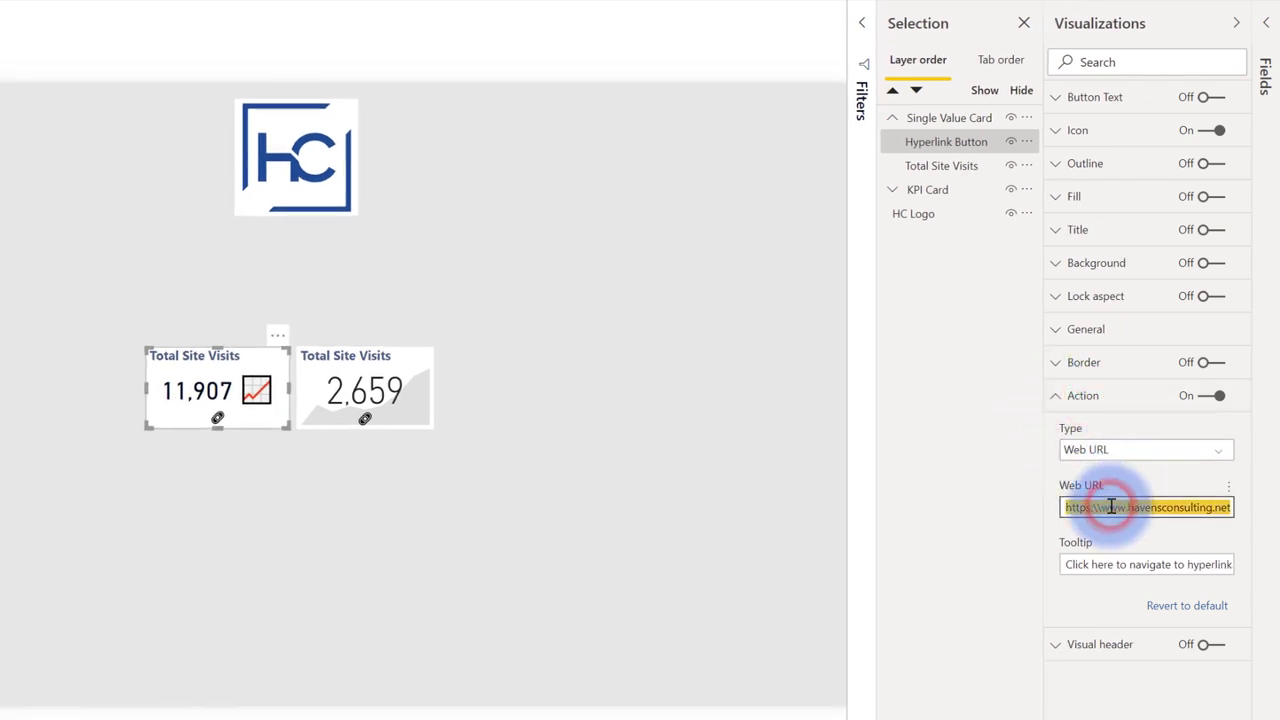
click(1229, 486)
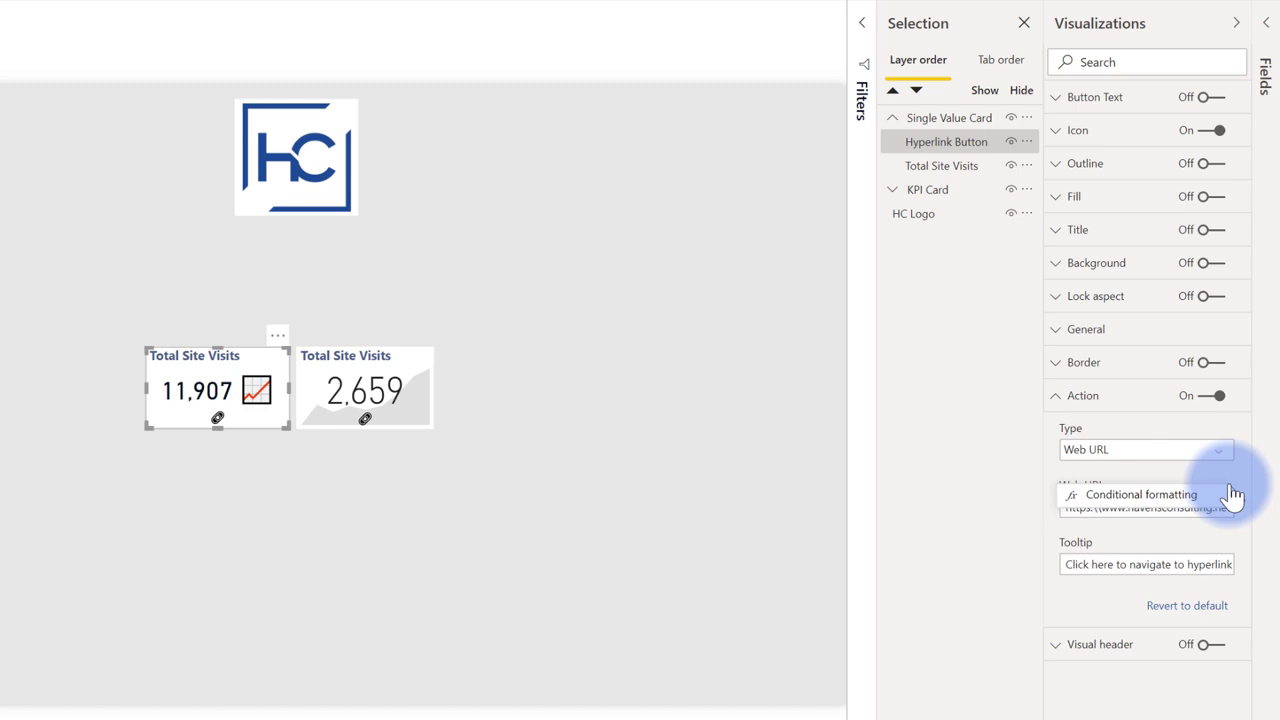
click(1094, 537)
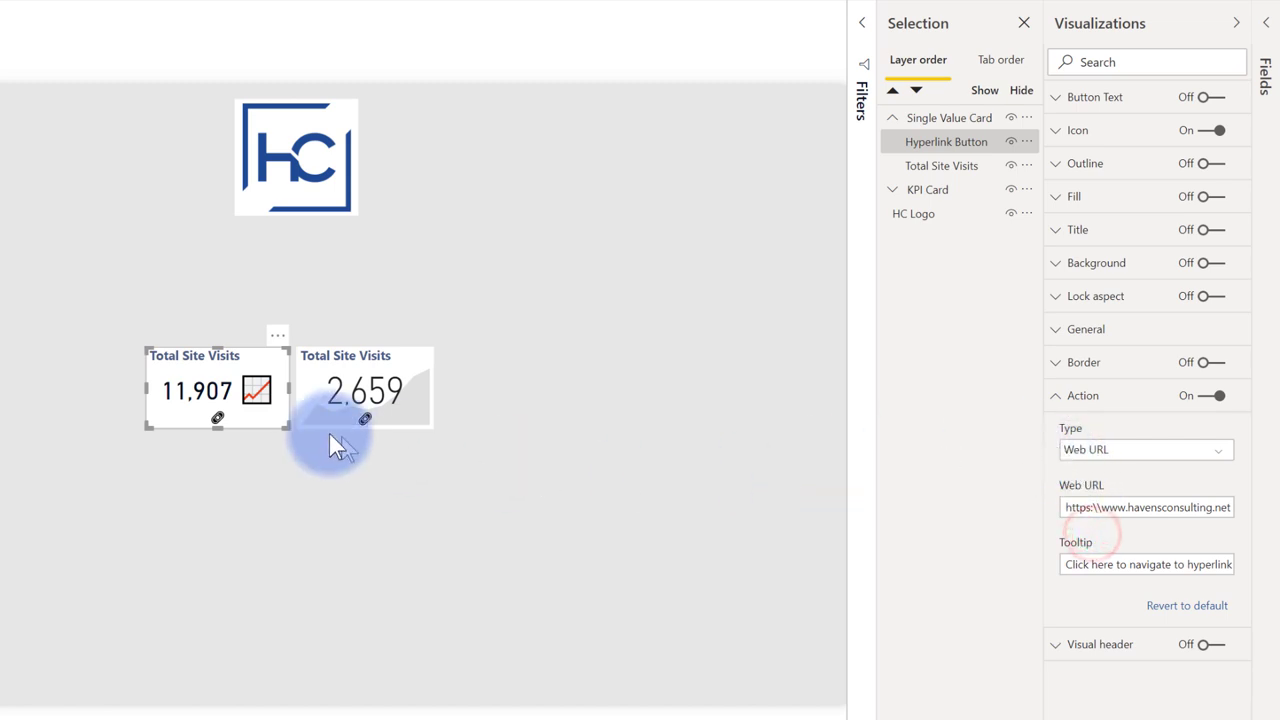
mouse_move(257, 388)
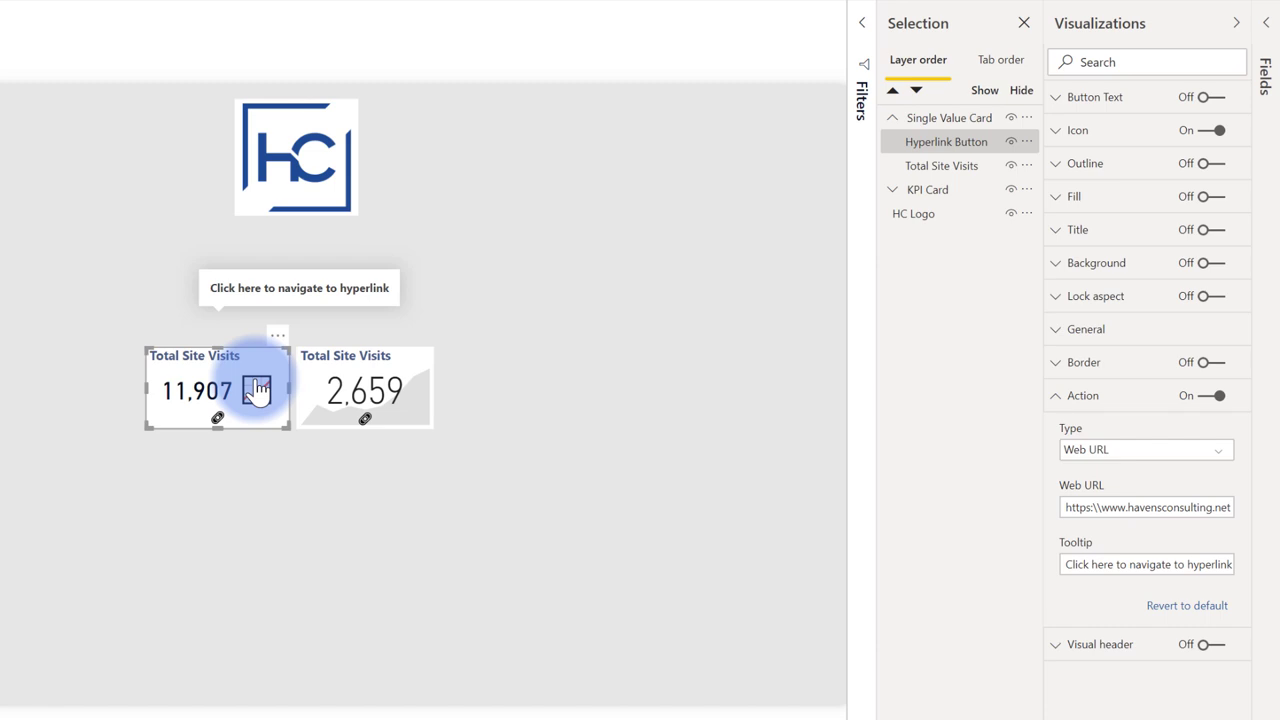
click(257, 390)
right_click(232, 378)
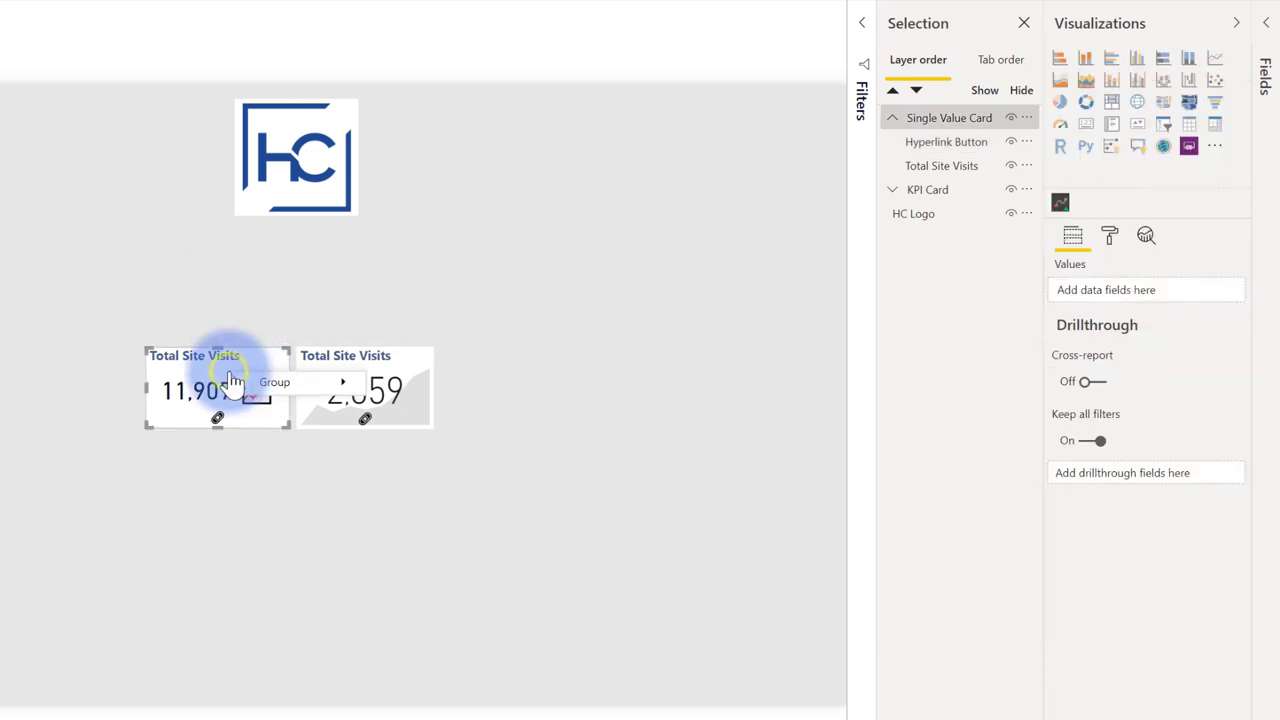
mouse_move(267, 385)
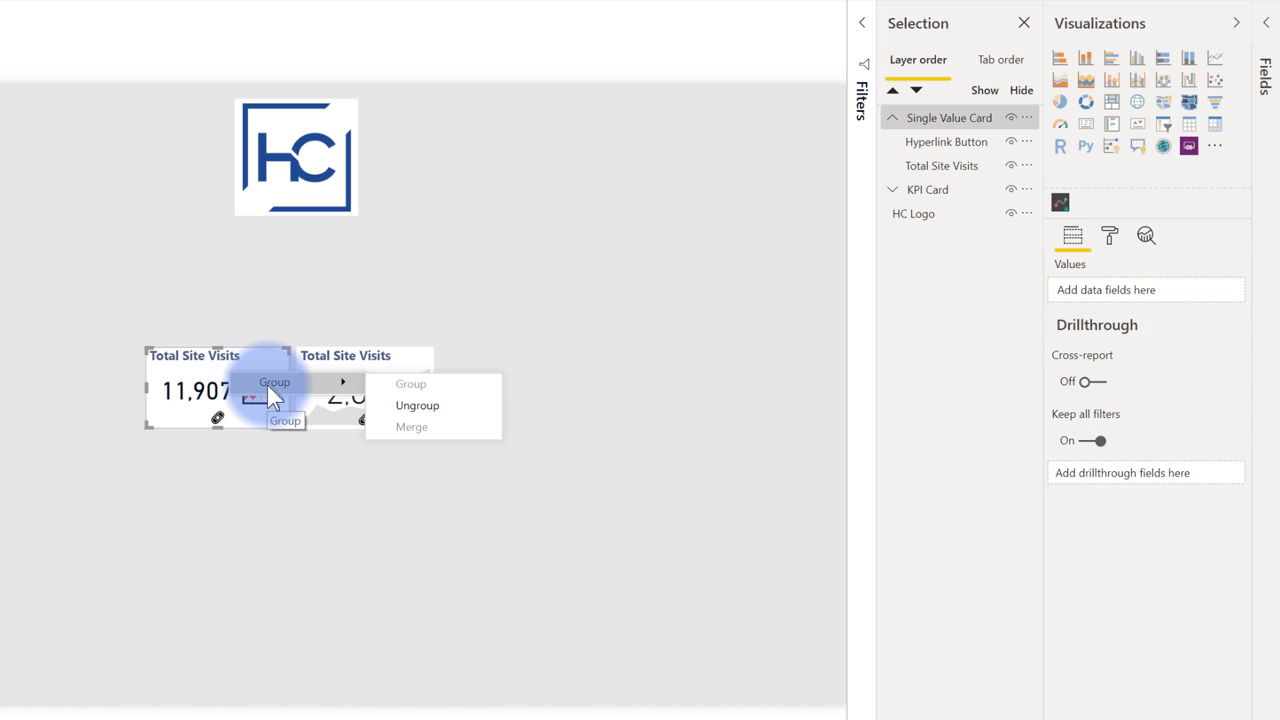
click(260, 310)
click(237, 368)
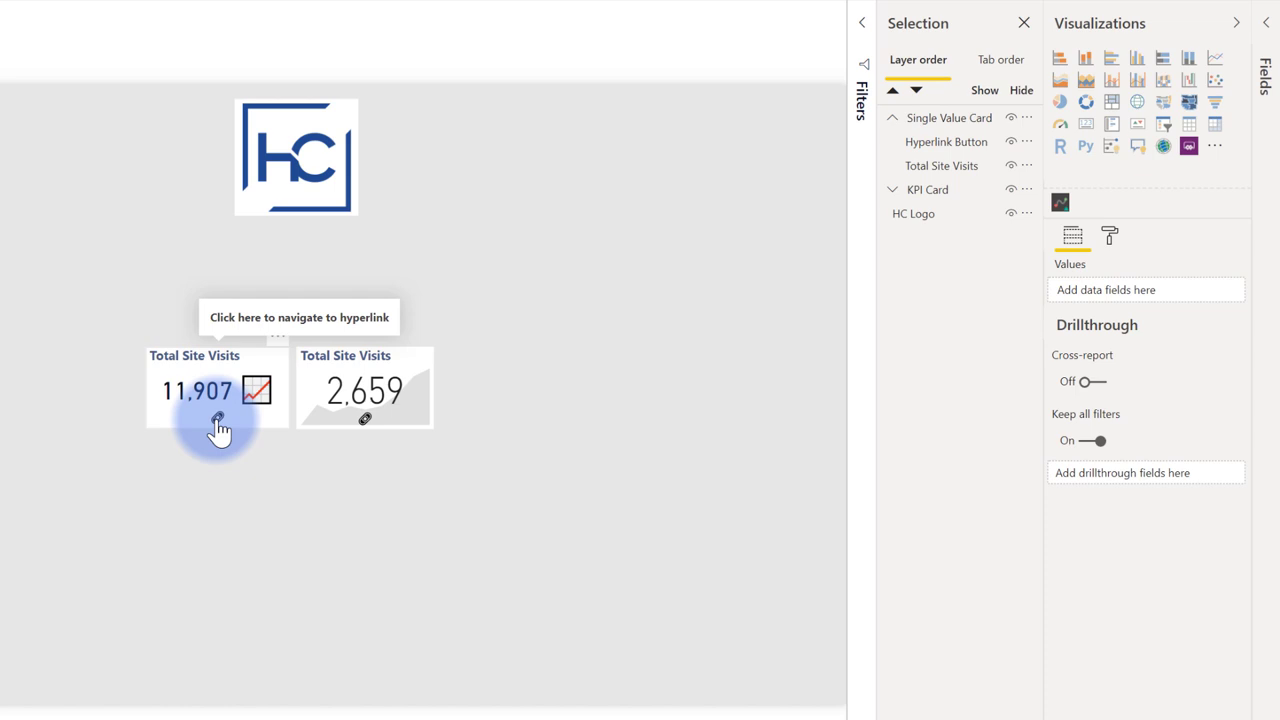
- Rename the 11,907 Total Site Visits card's field to 'Title'
click(920, 172)
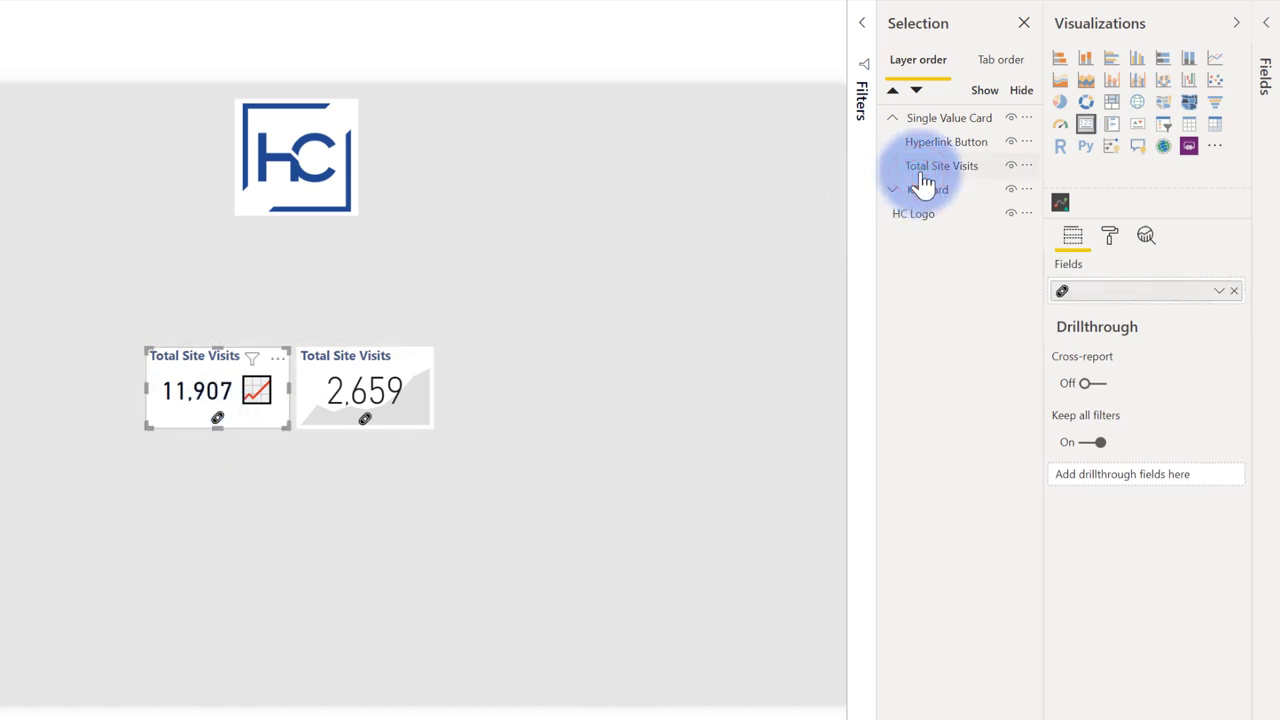
click(1220, 292)
click(1186, 329)
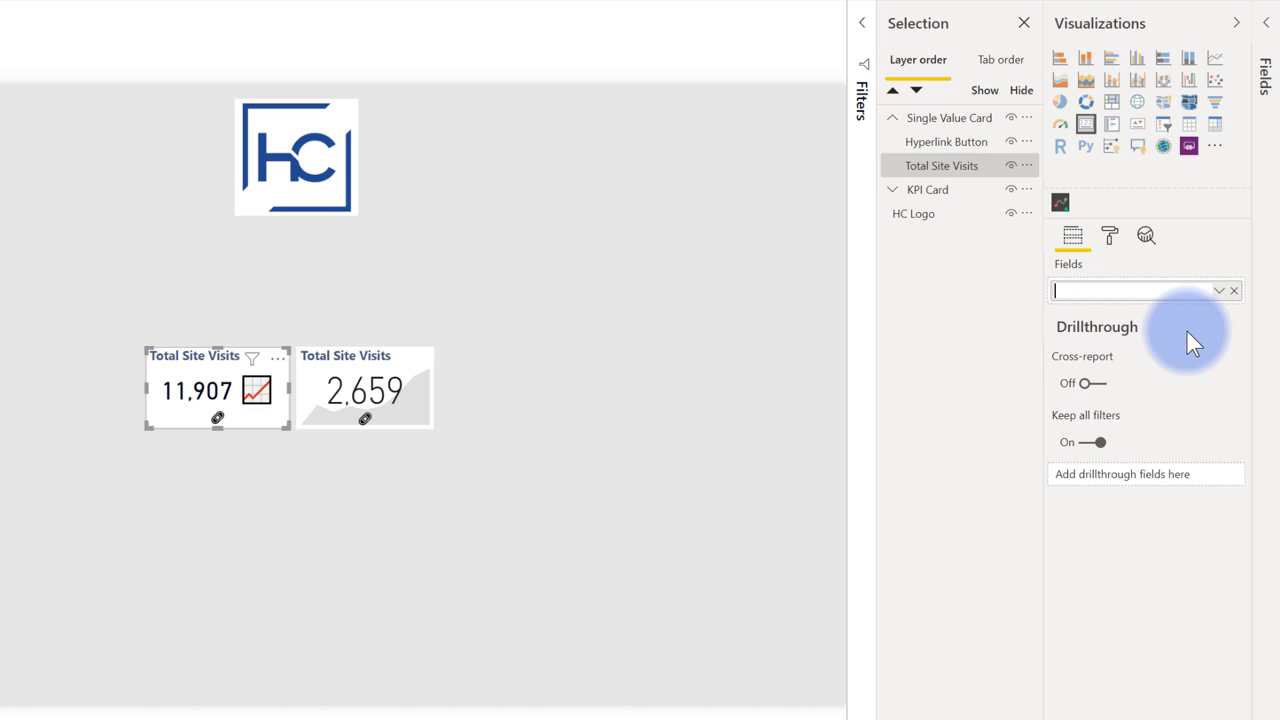
text(Title)
key(Return)
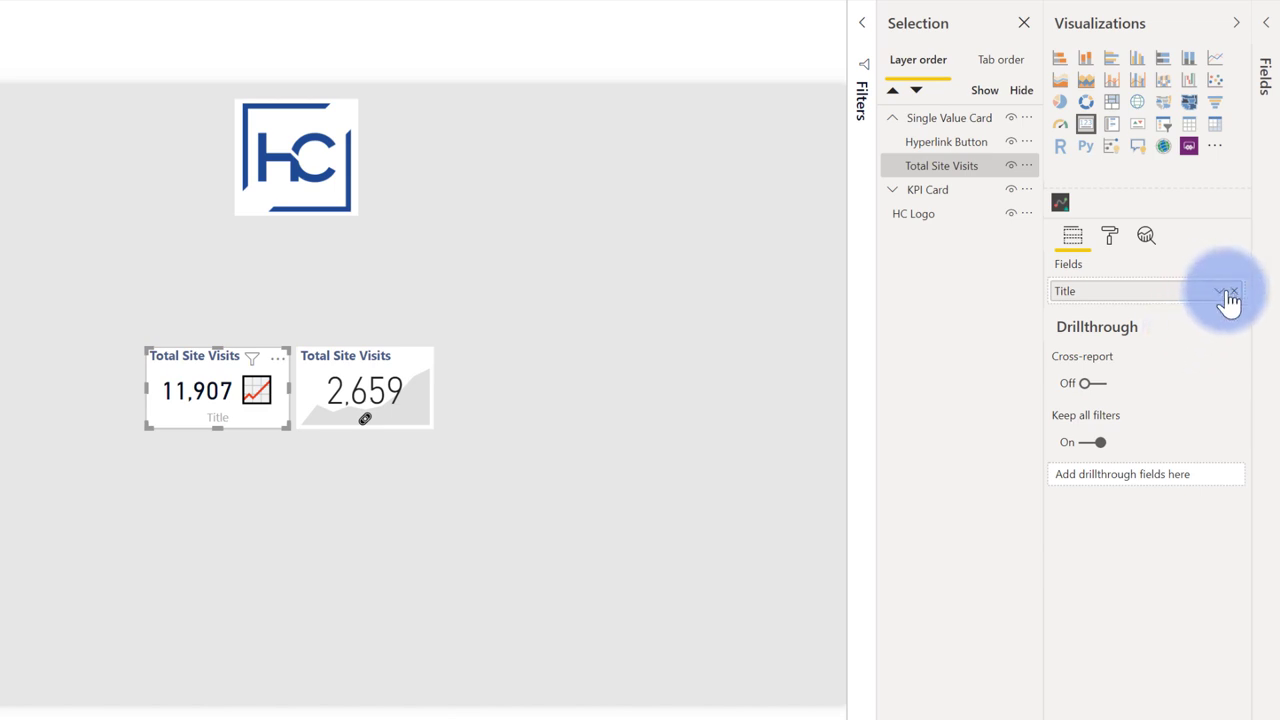
- Clear the Title field's name to blank, then toggle the card's Category label in Format
click(1221, 291)
click(1177, 332)
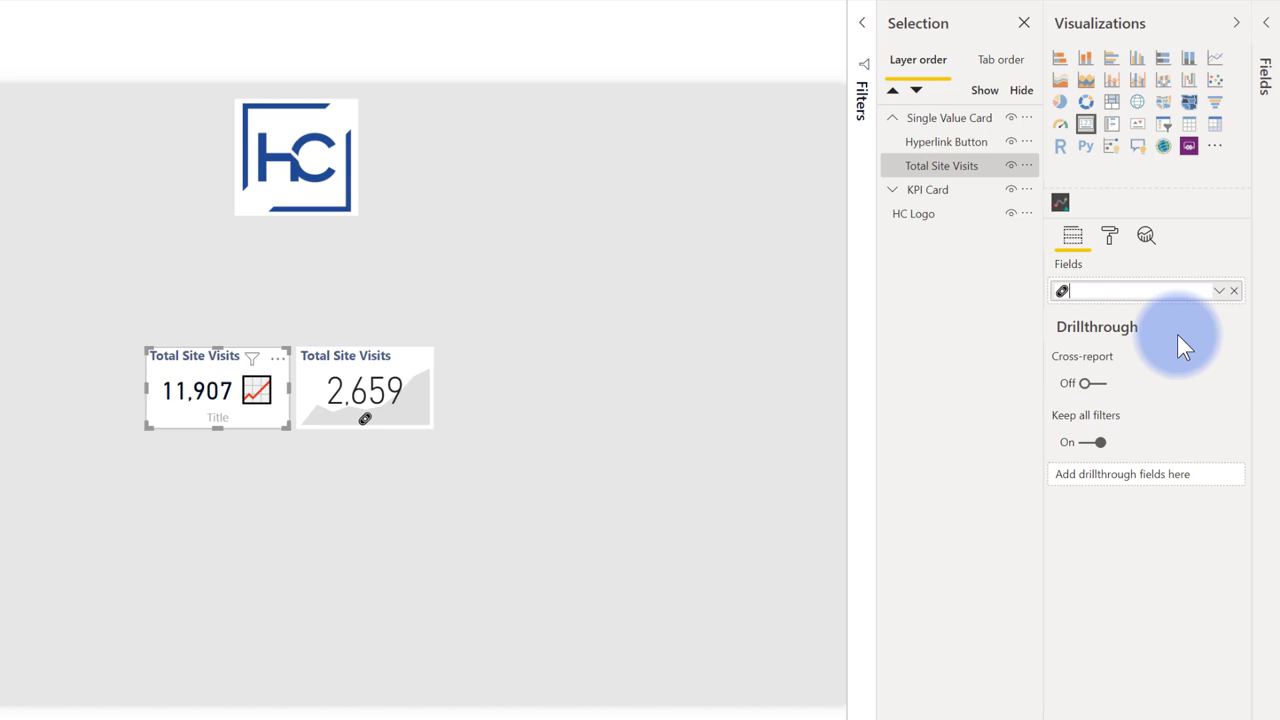
key(Return)
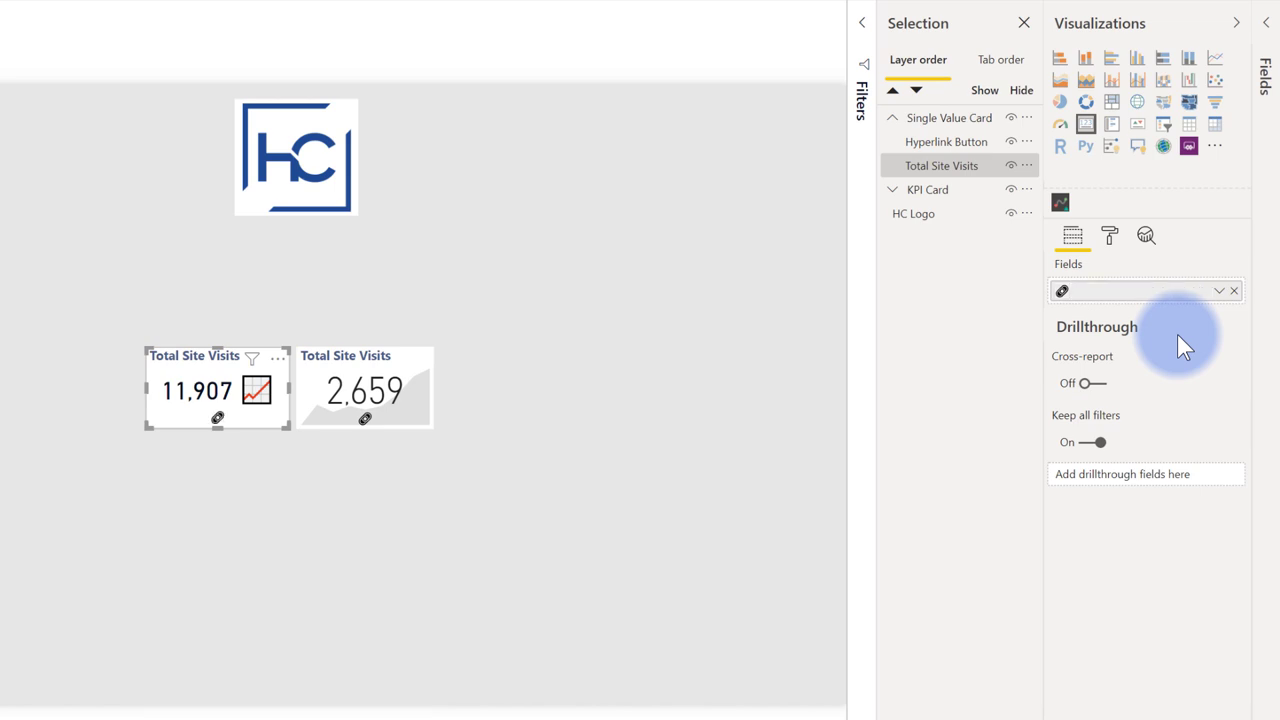
click(1109, 235)
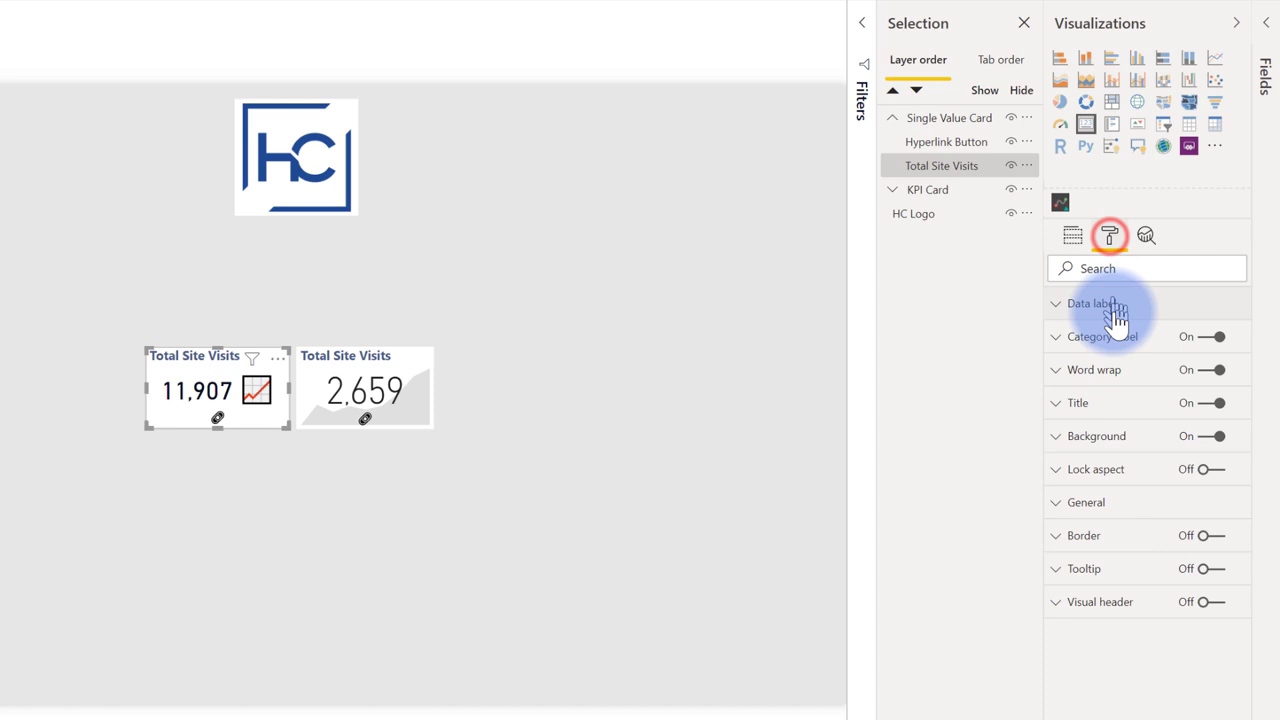
click(1213, 337)
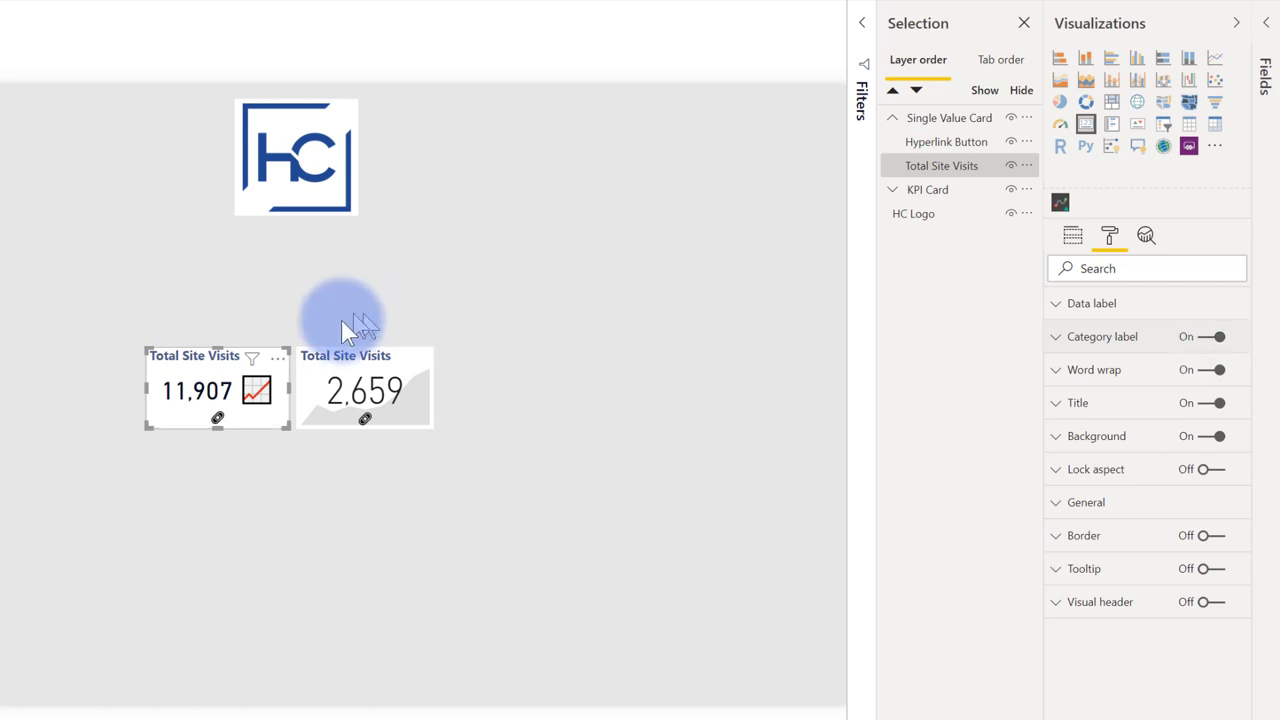
- Select the KPI card, expand the KPI Card group, and review the Total Site Visits visual's Fields and Format
click(330, 385)
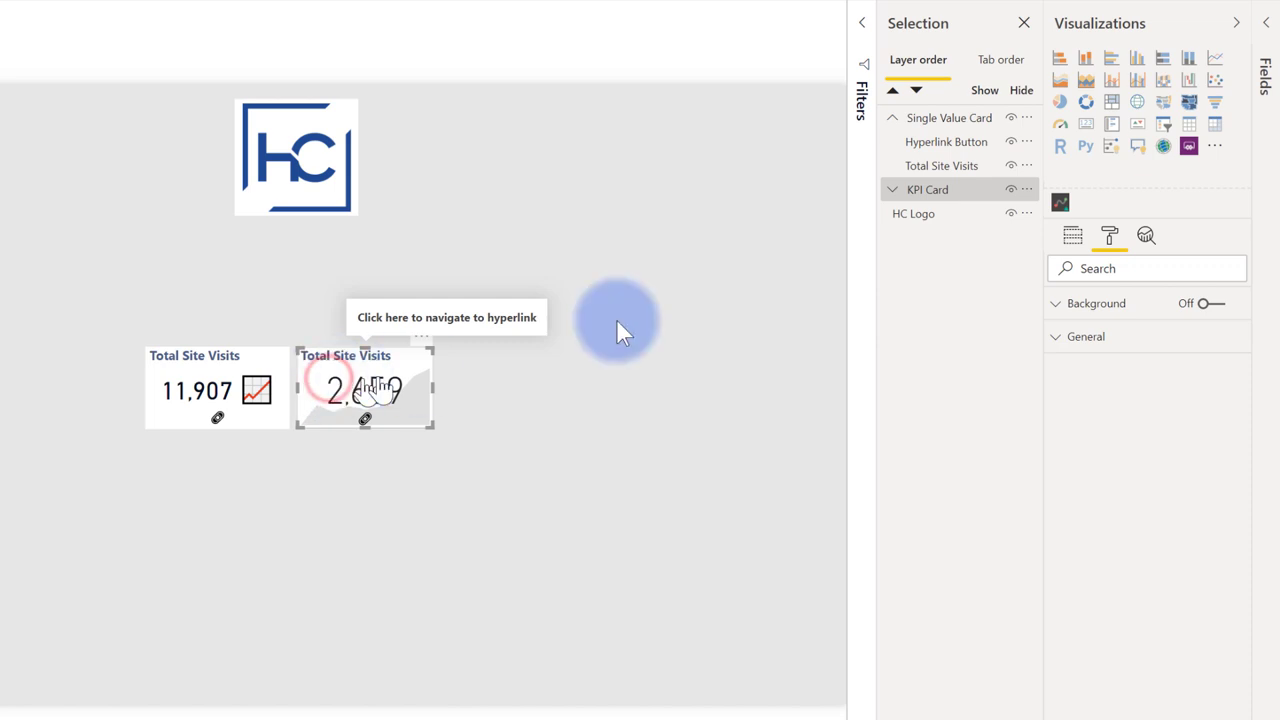
click(889, 191)
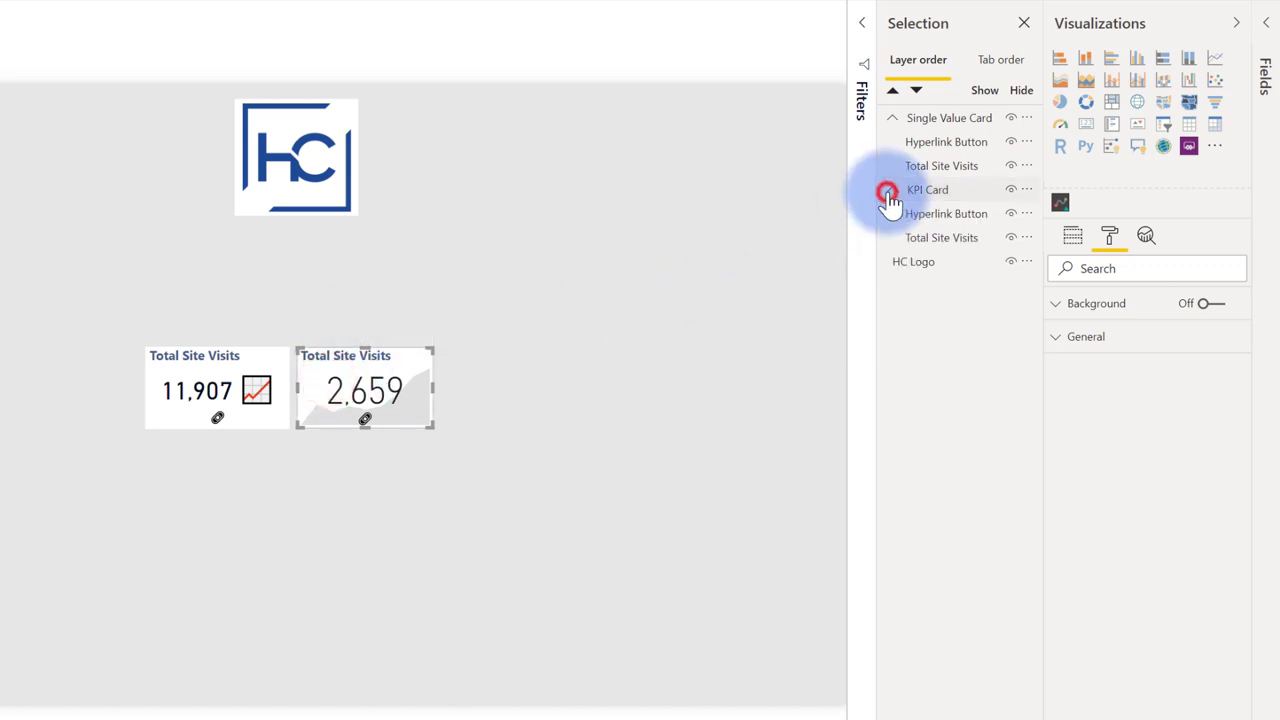
click(941, 240)
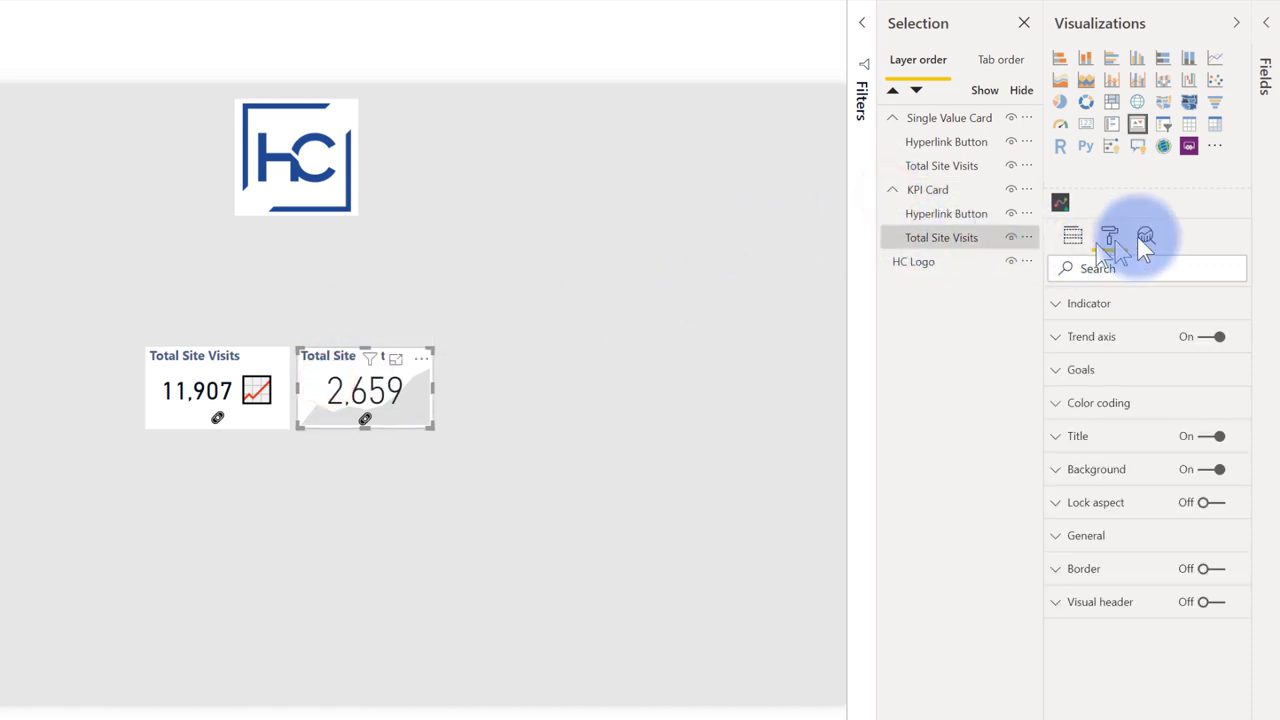
click(1073, 238)
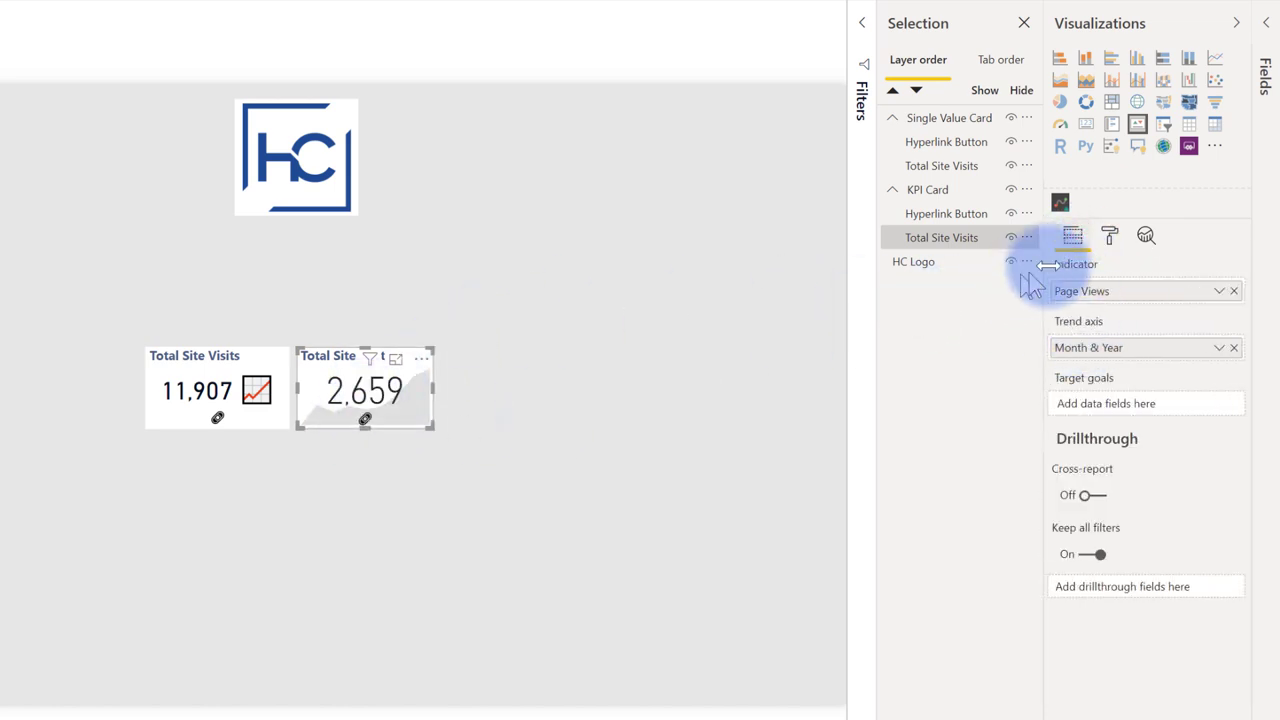
click(1107, 234)
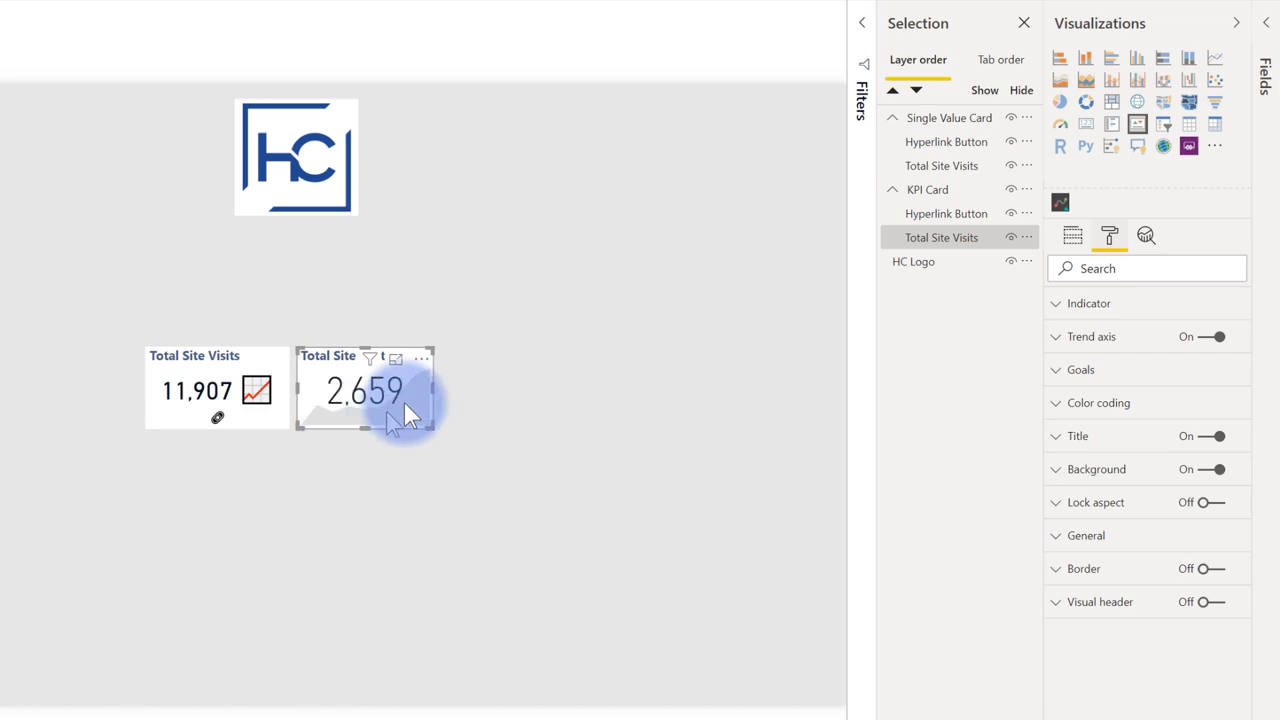
- Align the KPI hyperlink button's link-symbol text to the bottom, then collapse the KPI Card group
click(951, 211)
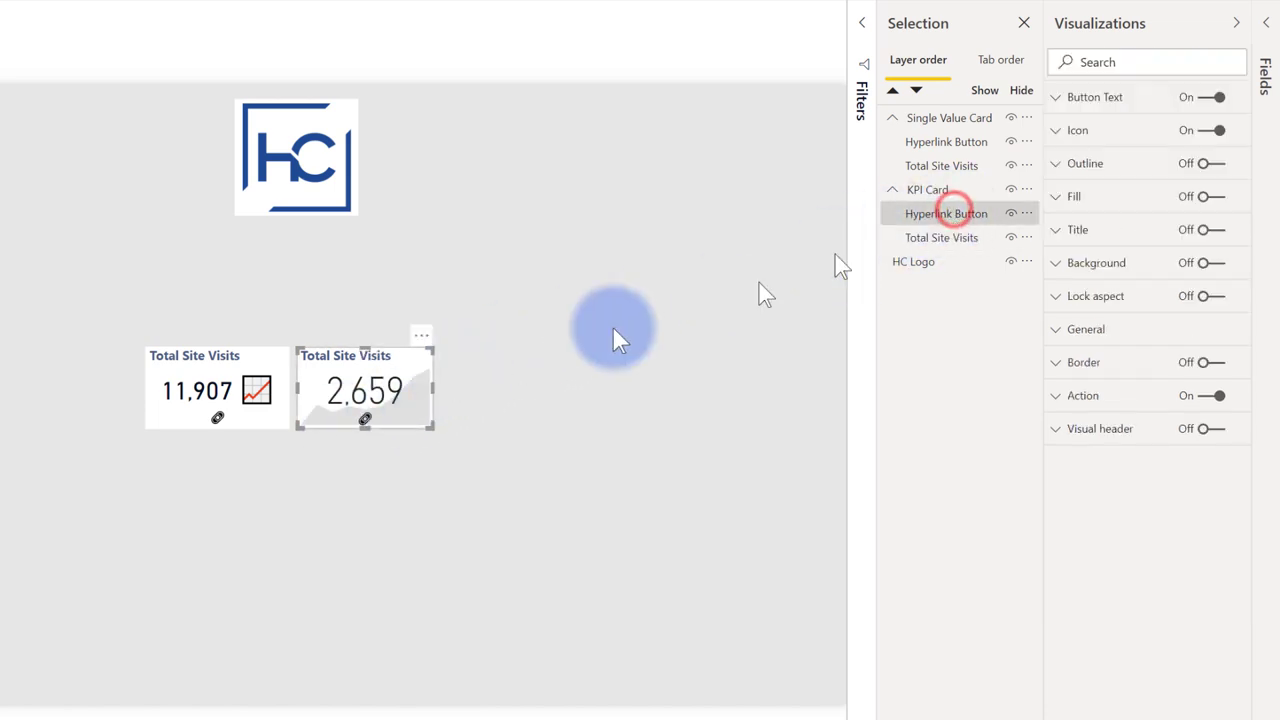
drag(376, 354, 552, 373)
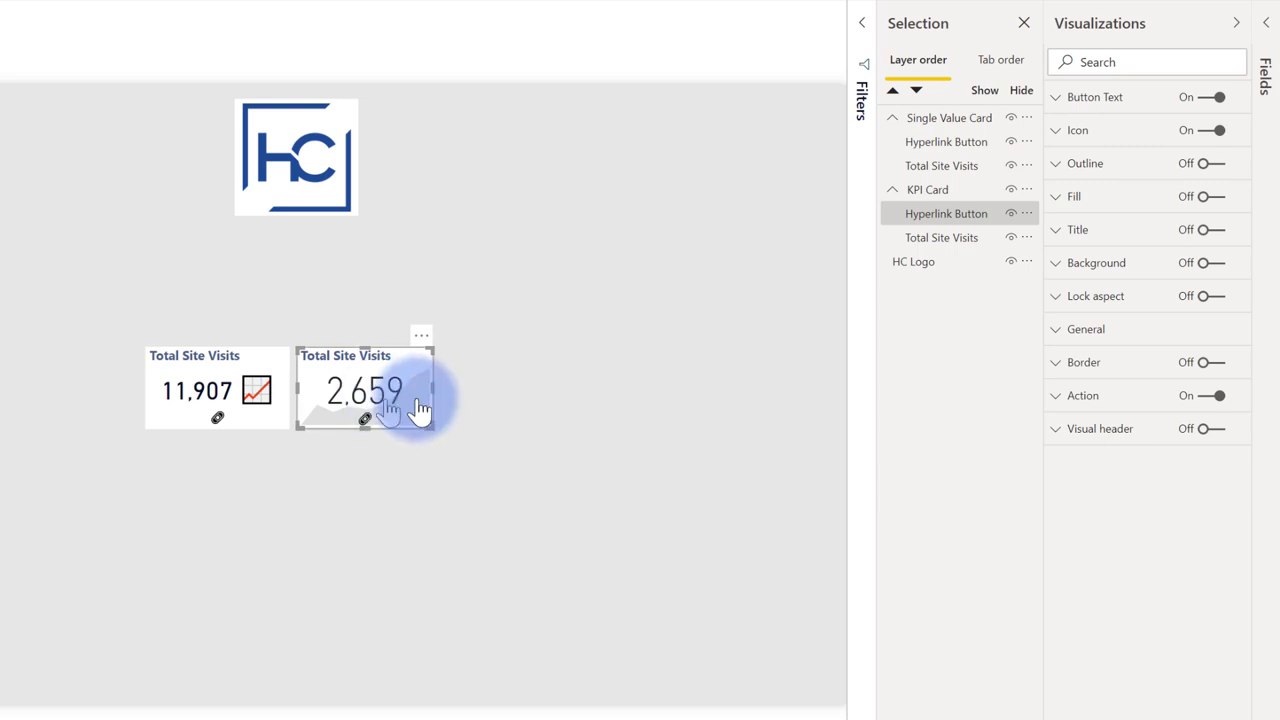
click(1077, 112)
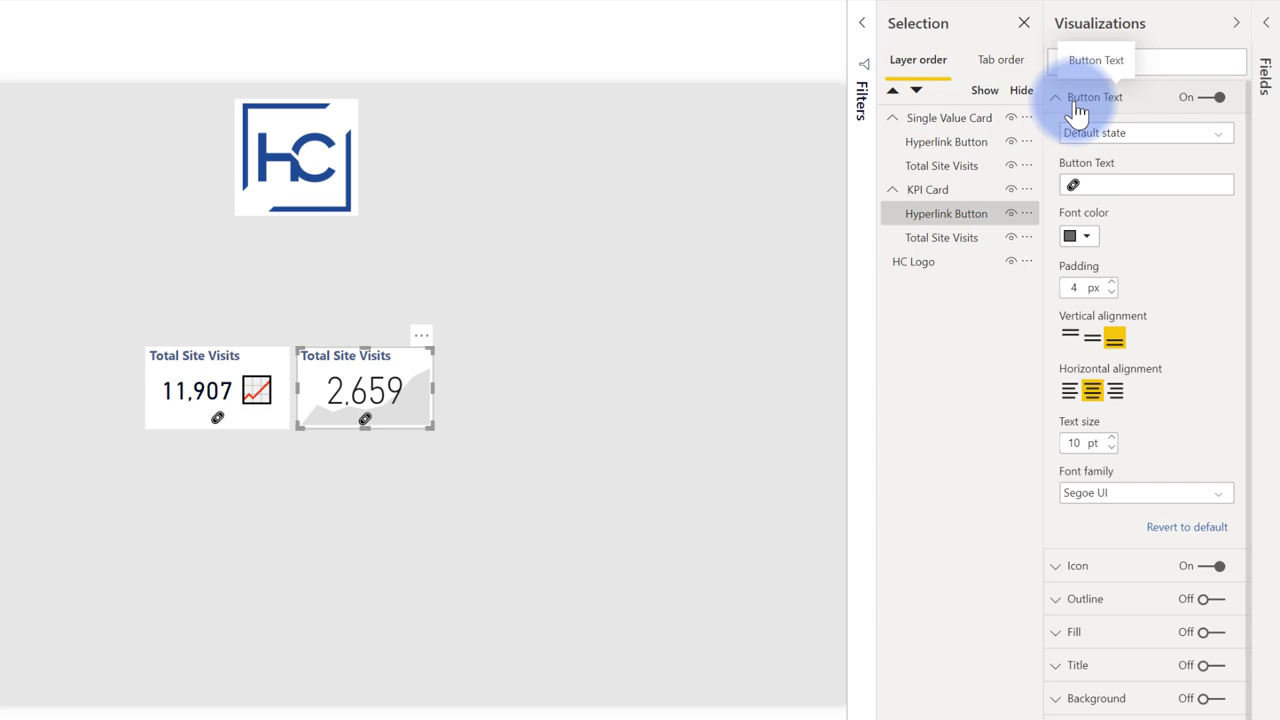
click(1082, 182)
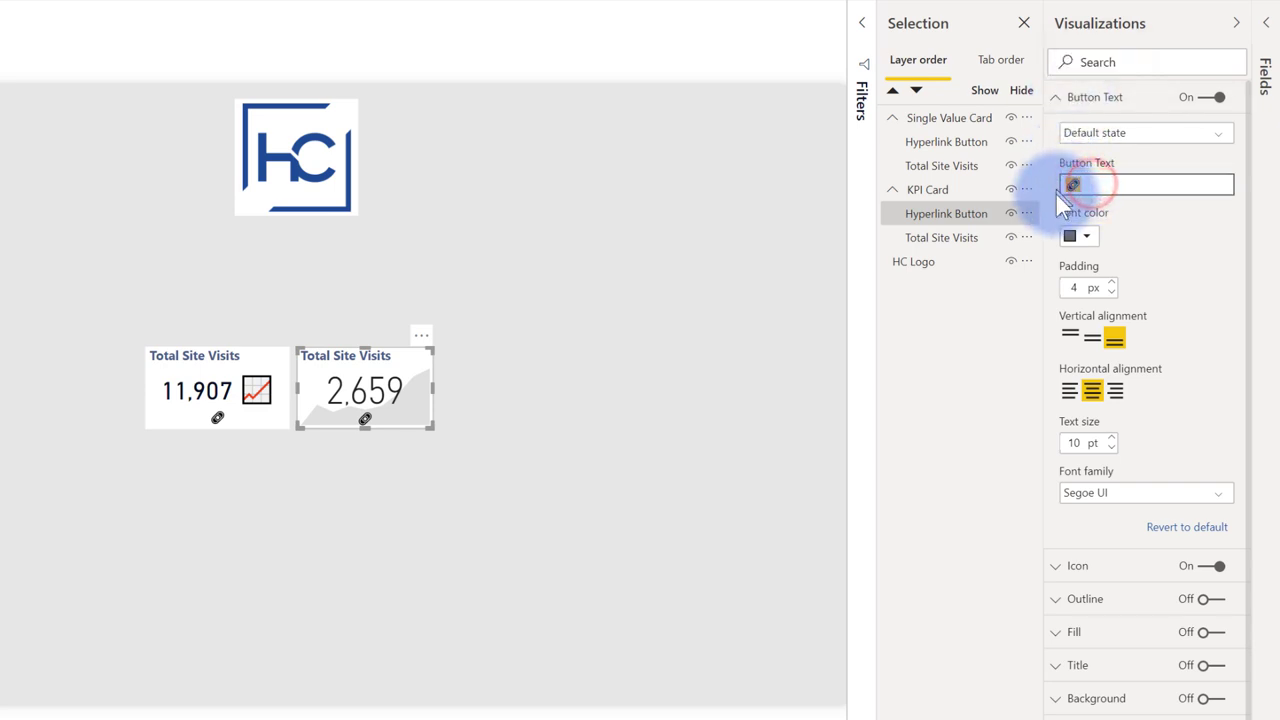
click(1115, 342)
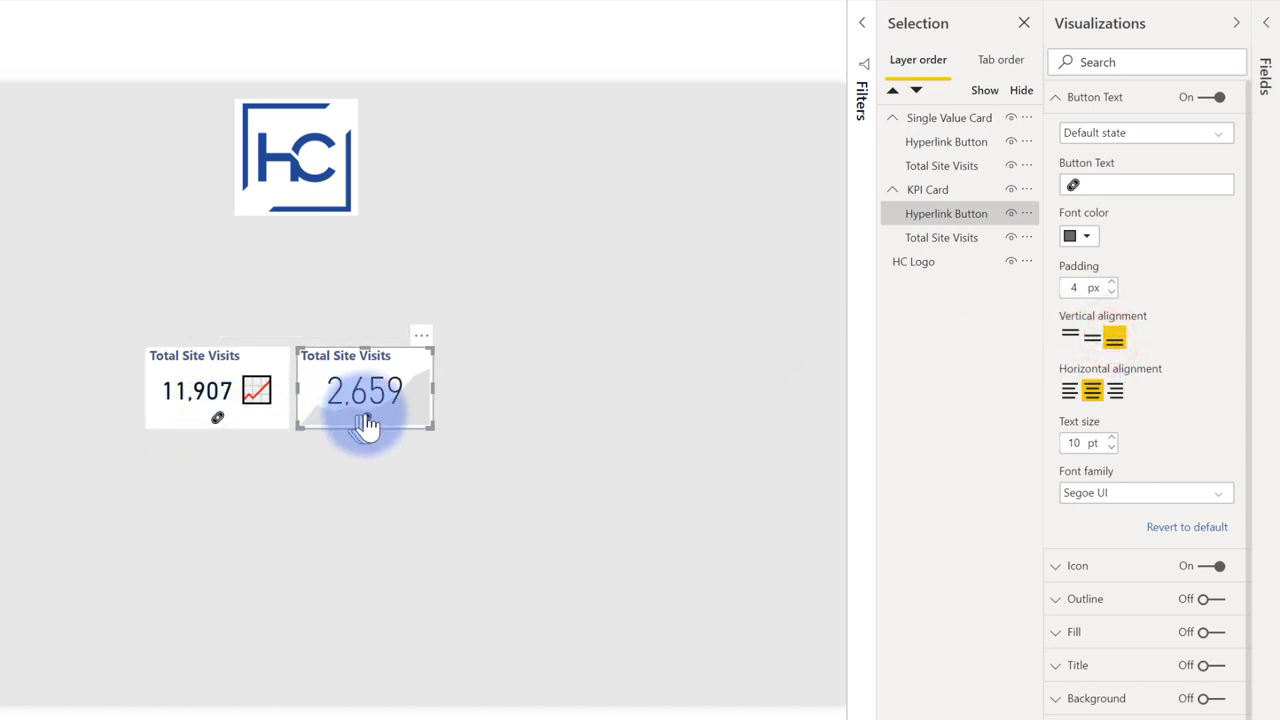
click(893, 189)
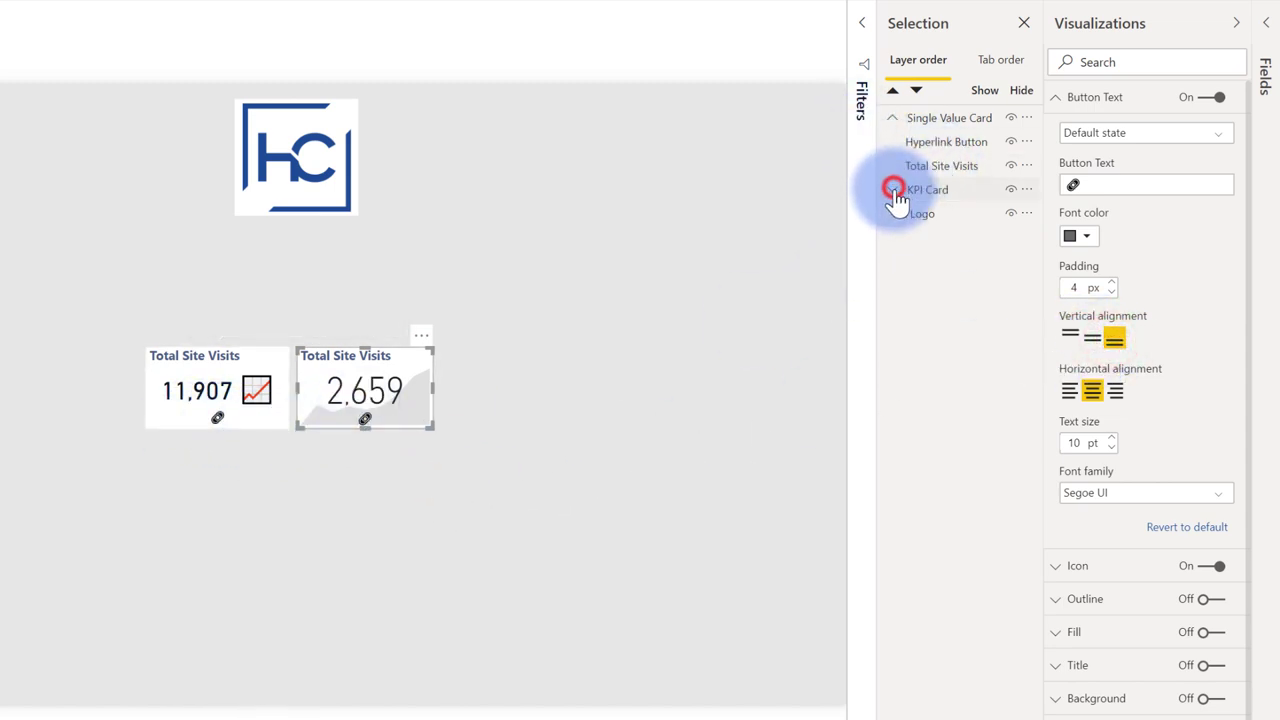
- Check the KPI button's Web URL action and tooltip, then deselect the cards on the canvas
click(1055, 99)
click(1055, 396)
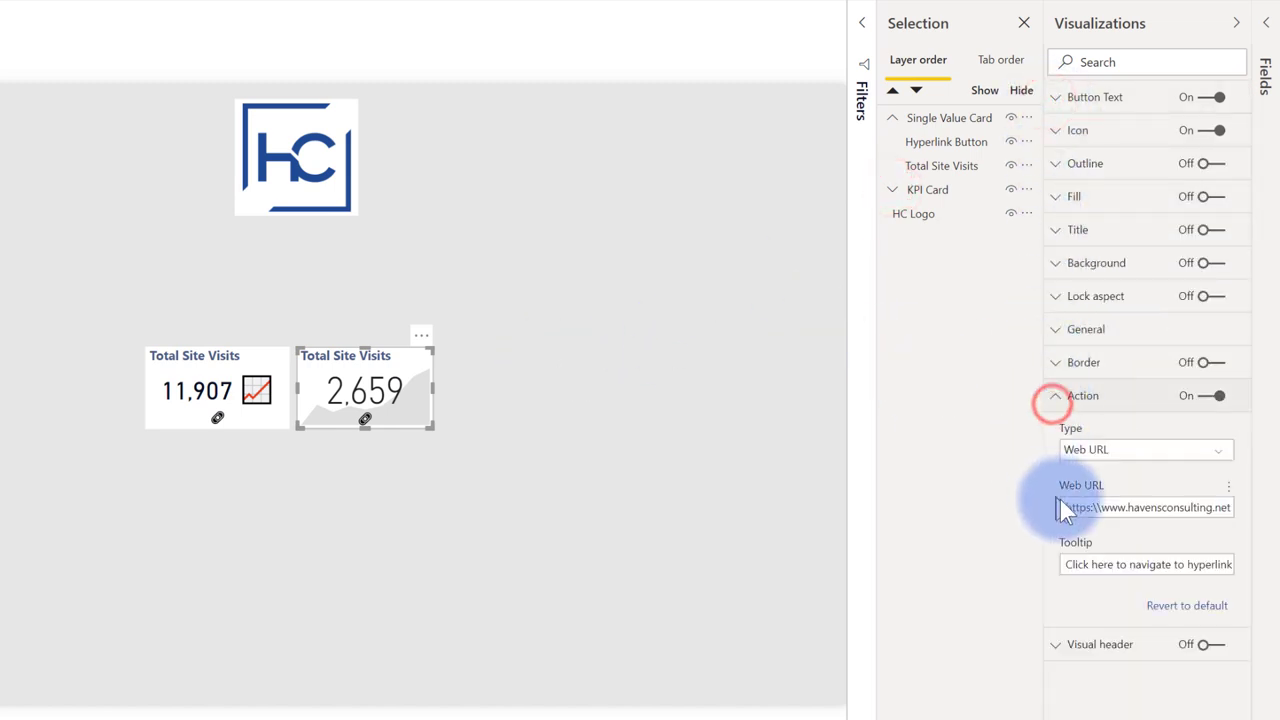
click(328, 455)
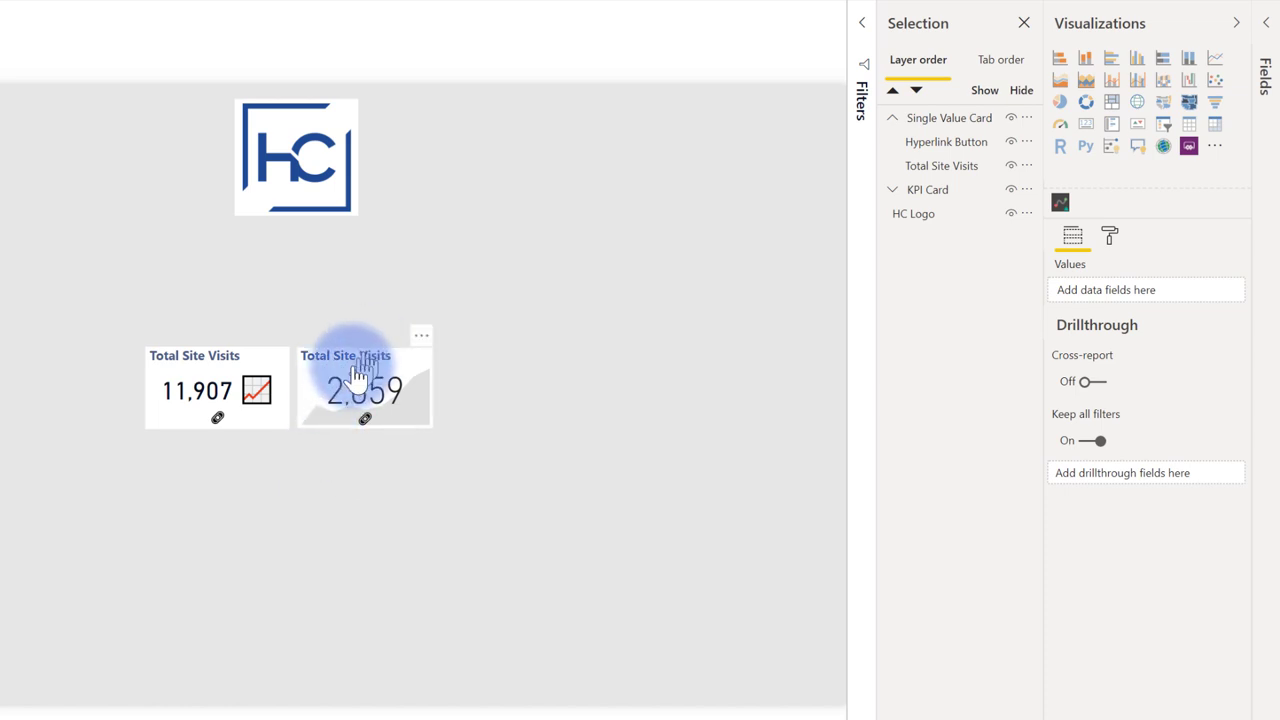
- Select the 2,659 KPI card to bring up its 'Click here to navigate to hyperlink' tooltip
mouse_move(349, 365)
mouse_down()
mouse_move(551, 374)
mouse_move(346, 360)
mouse_up()
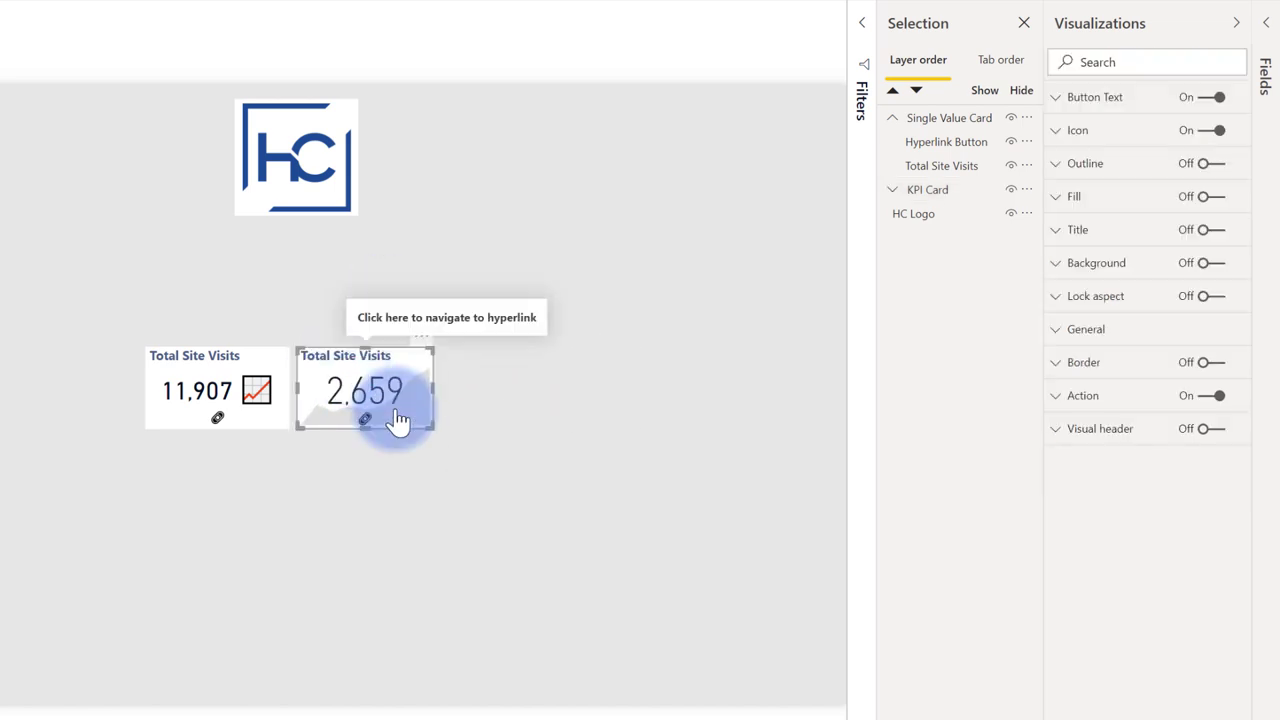